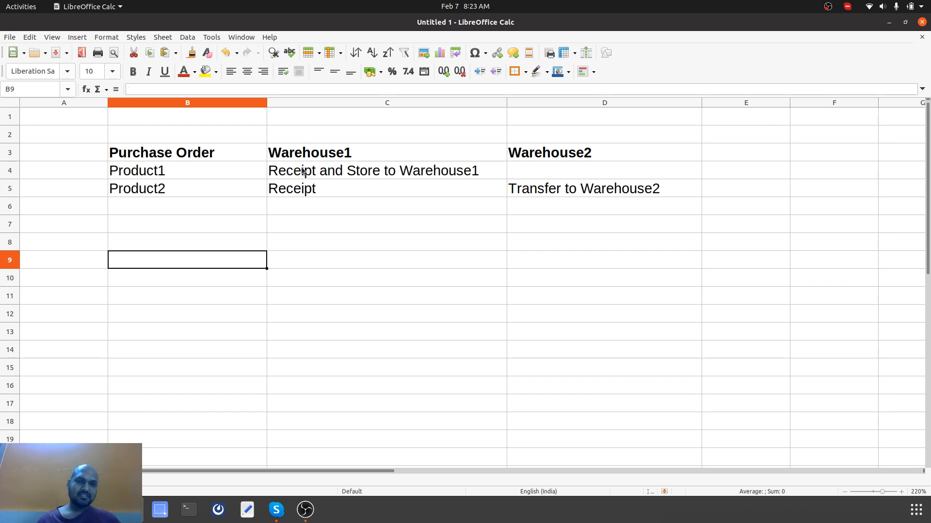
Review the planned receipt and transfer flow of Product1 and Product2 across Warehouse1 and Warehouse2 in the spreadsheet.
left_click(219, 151)
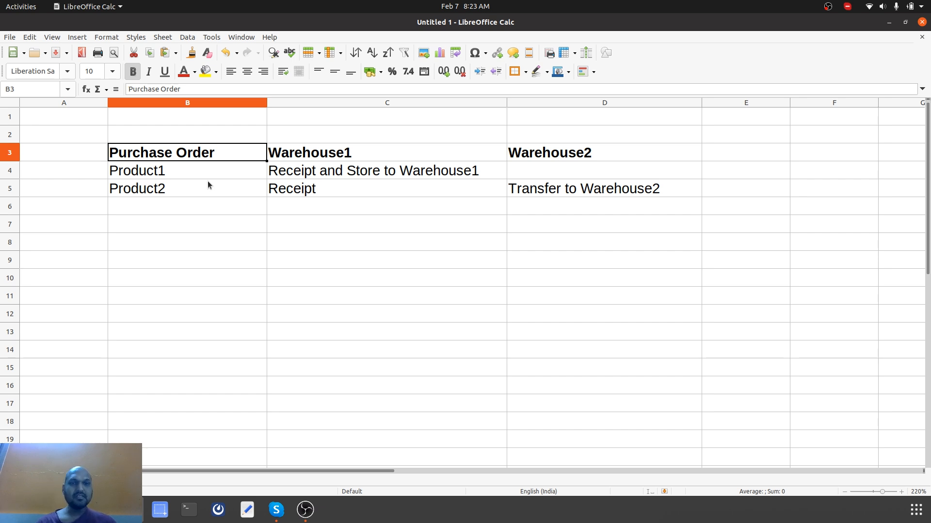
left_click(318, 175)
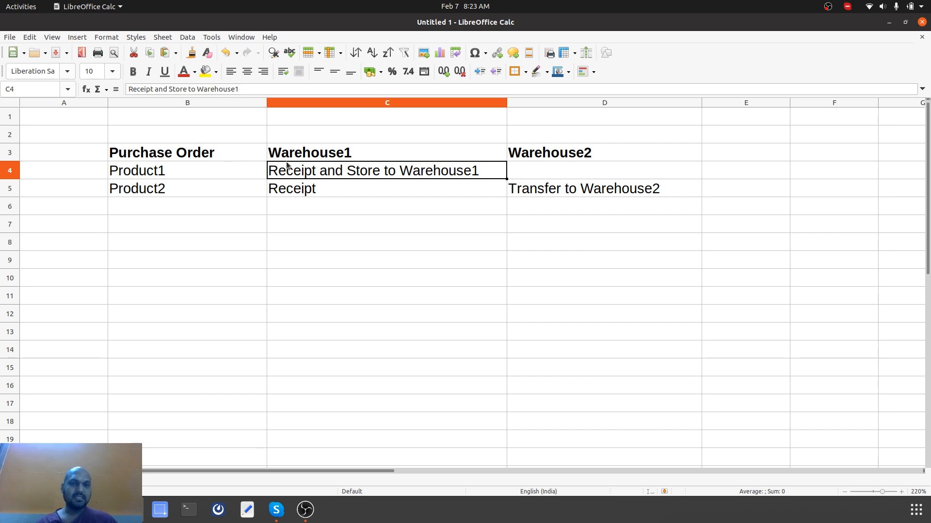
left_click(301, 154)
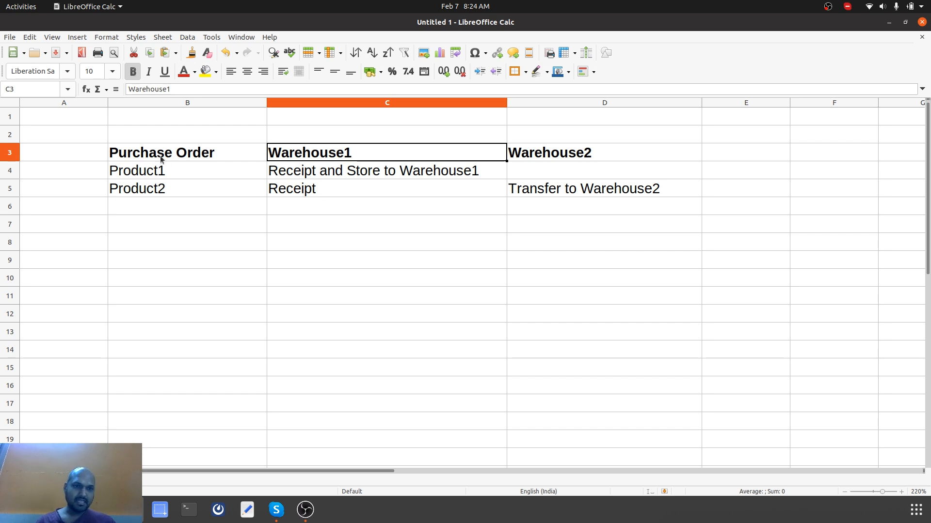
left_click(174, 168)
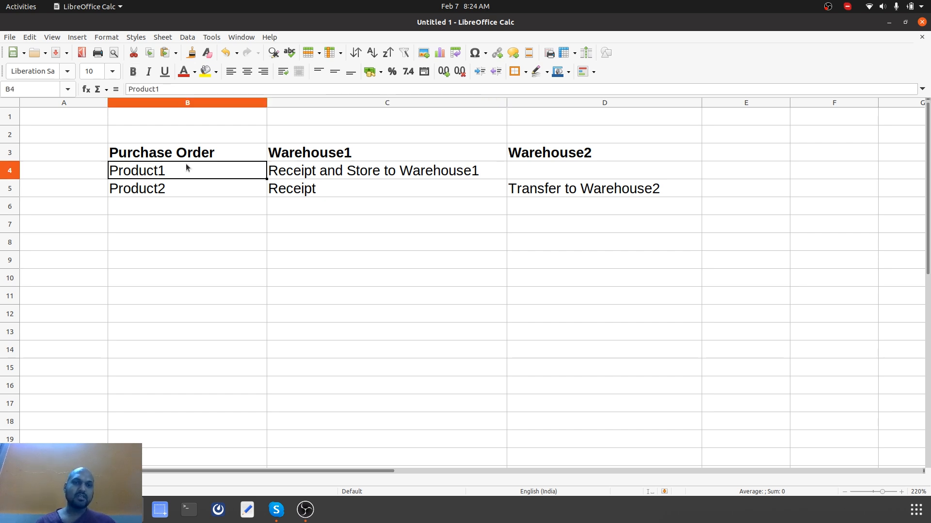
left_click(193, 185)
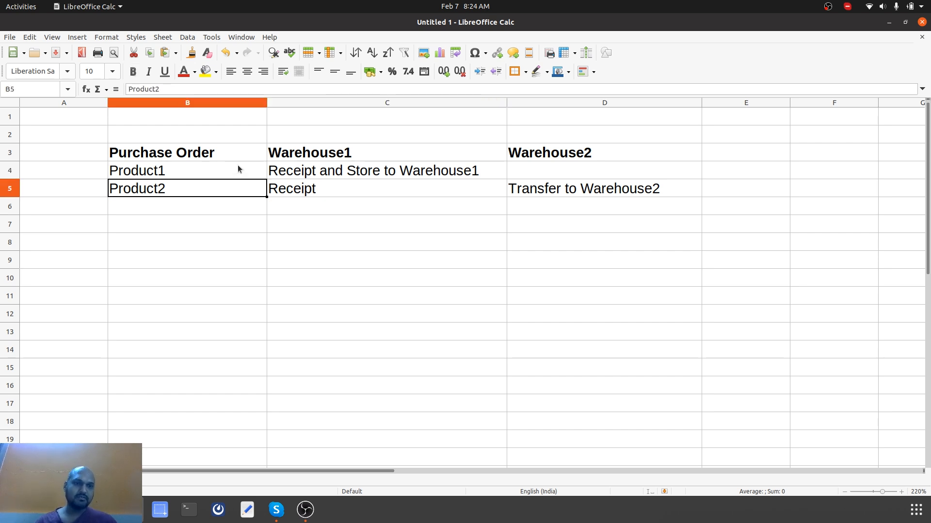
left_click(315, 153)
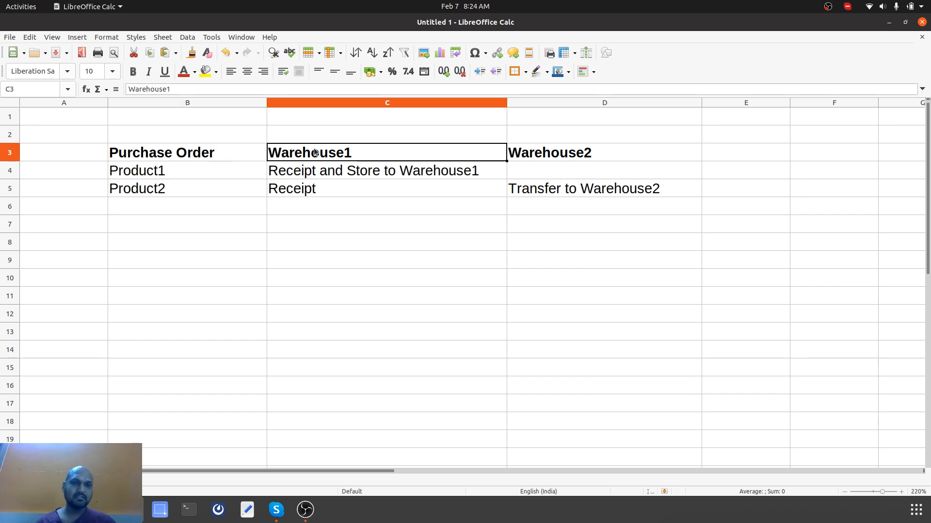
left_click(342, 171)
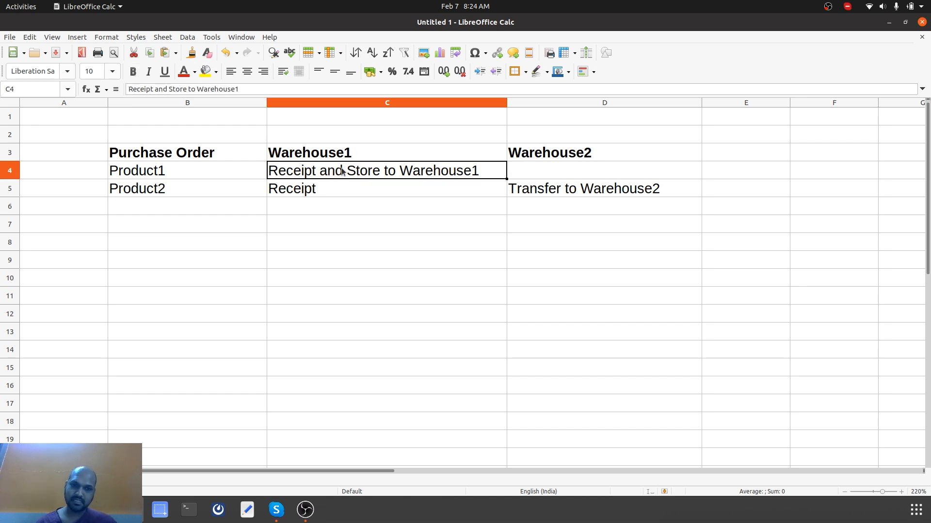
left_click(308, 190)
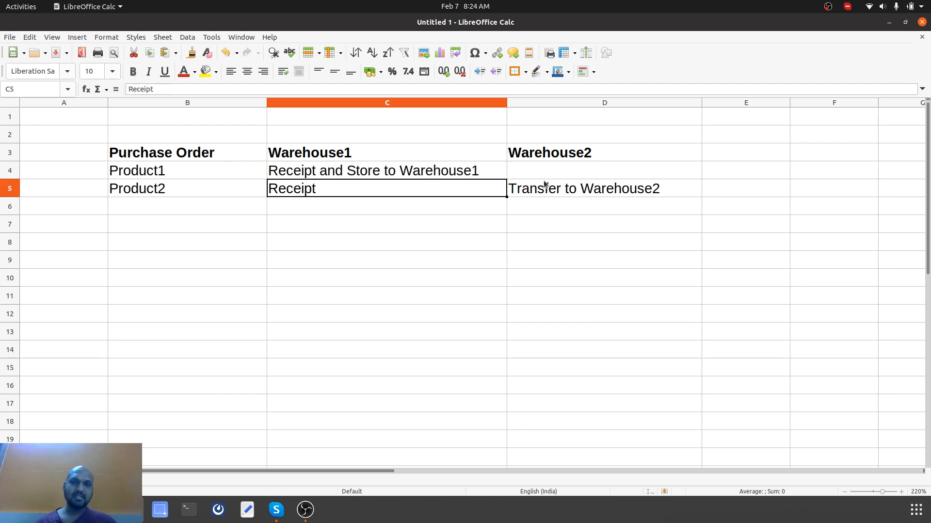
left_click(565, 193)
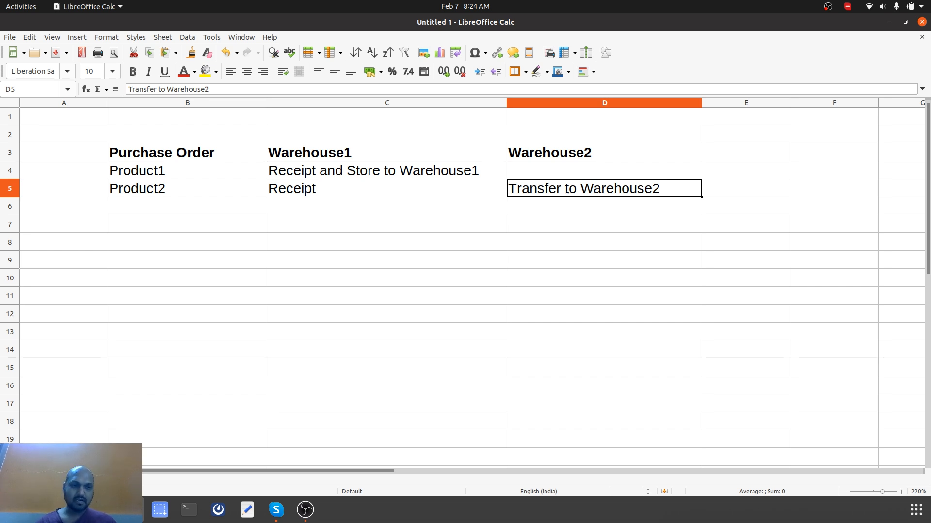
Switch to Odoo in Chrome and check Warehouse1's shipment configuration from the Inventory app's warehouse list.
key("alt+Tab")
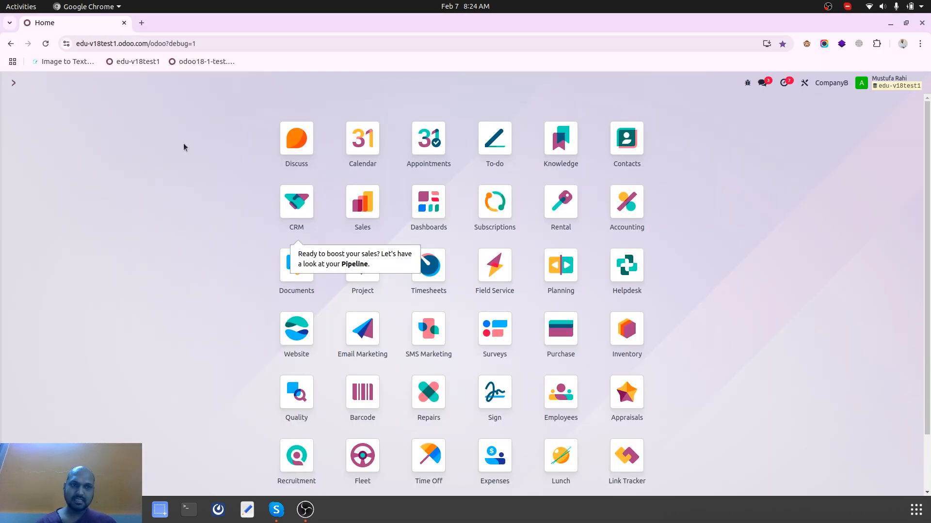
type("inve")
key("Return")
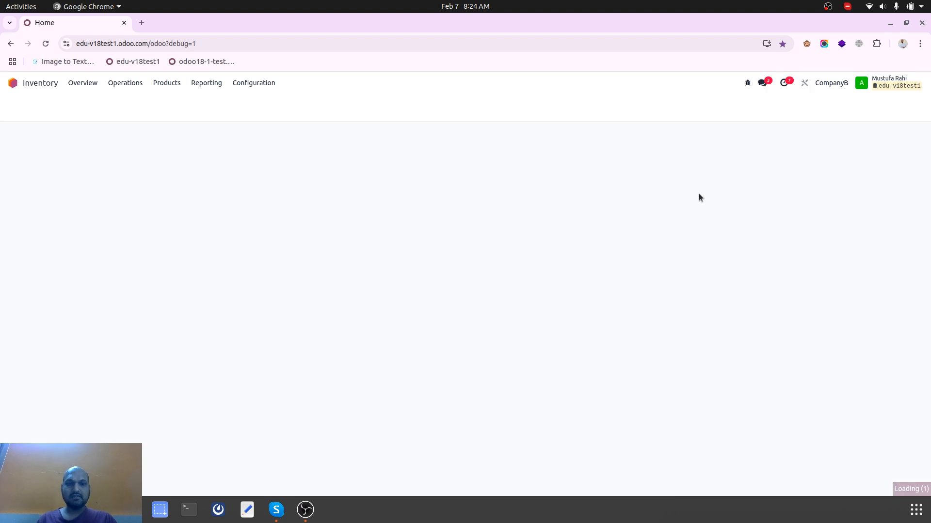
left_click(261, 85)
left_click(279, 130)
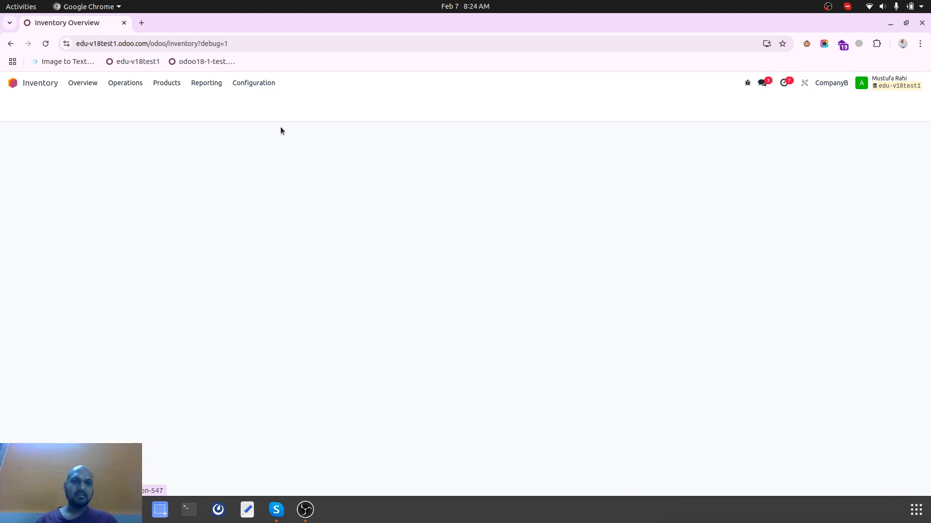
left_click(216, 155)
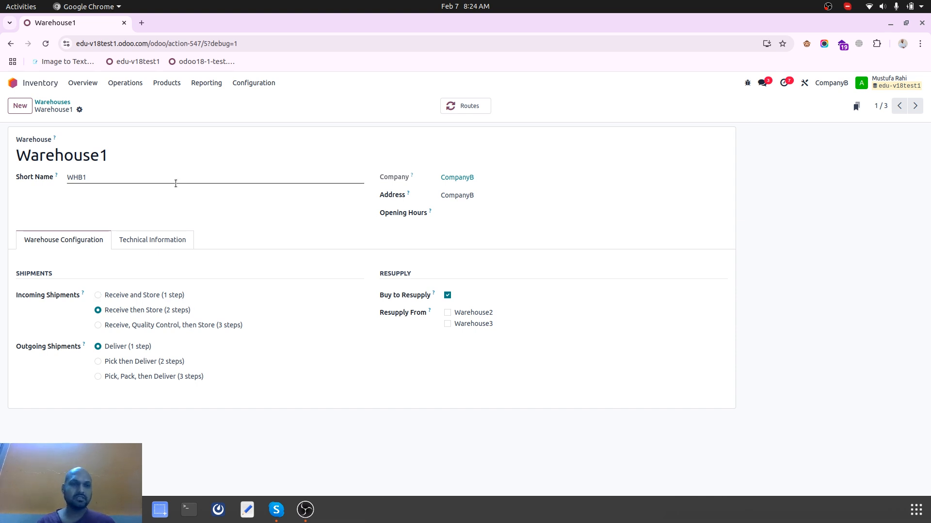
left_click(61, 103)
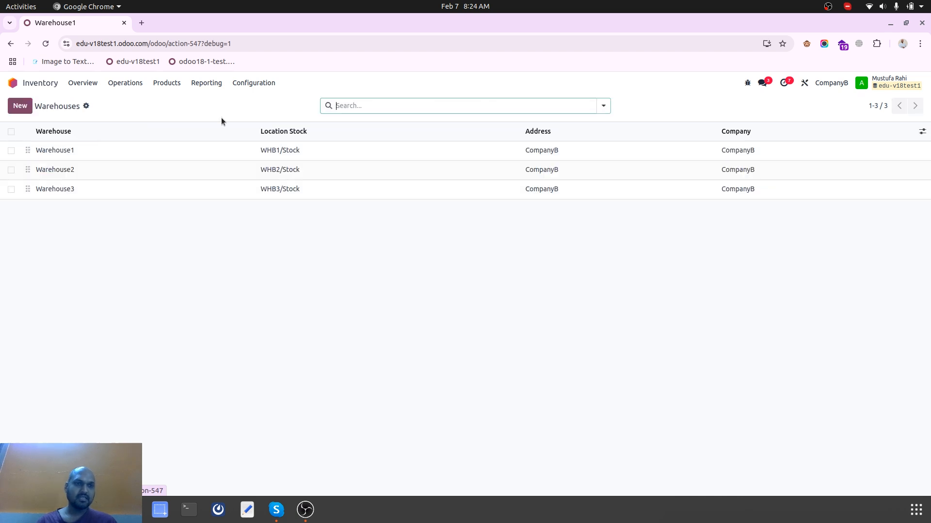
View the operation types list and open the Inter Warehouse Transfers to WHB2 route.
left_click(268, 84)
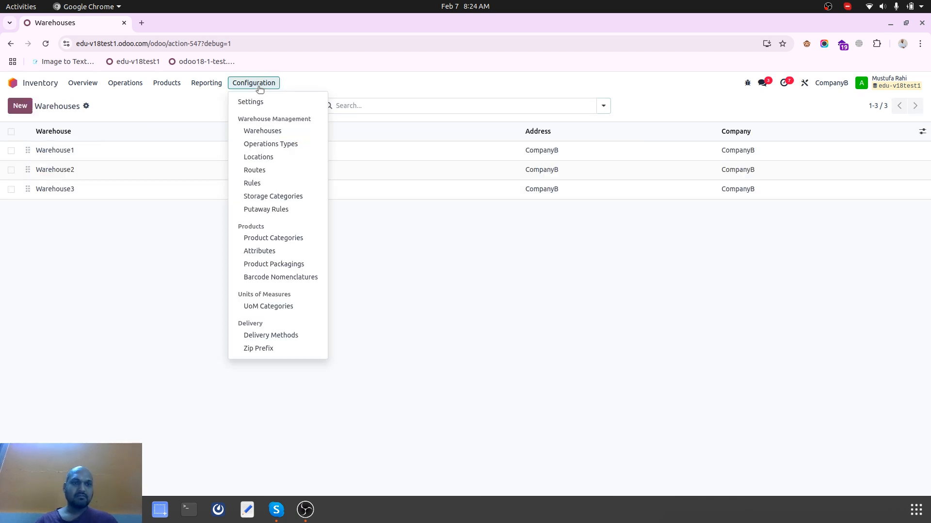
left_click(277, 145)
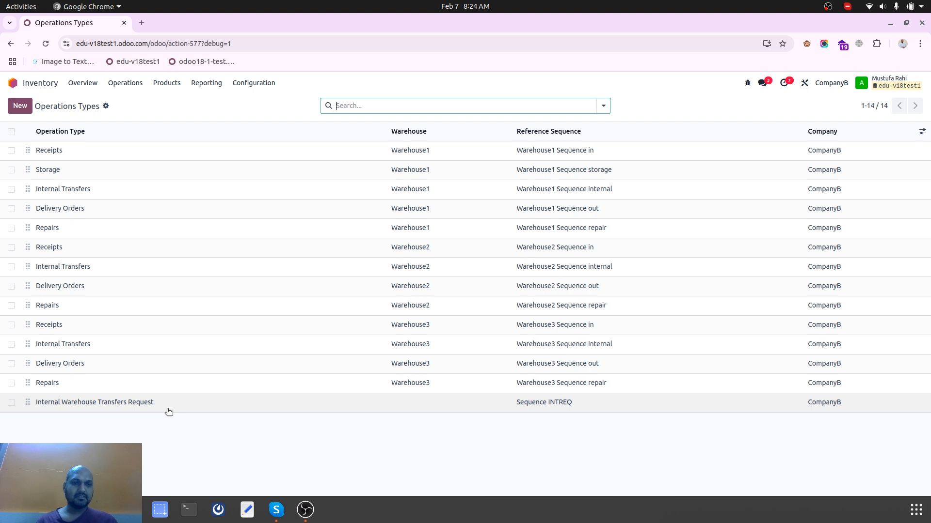
left_click(249, 90)
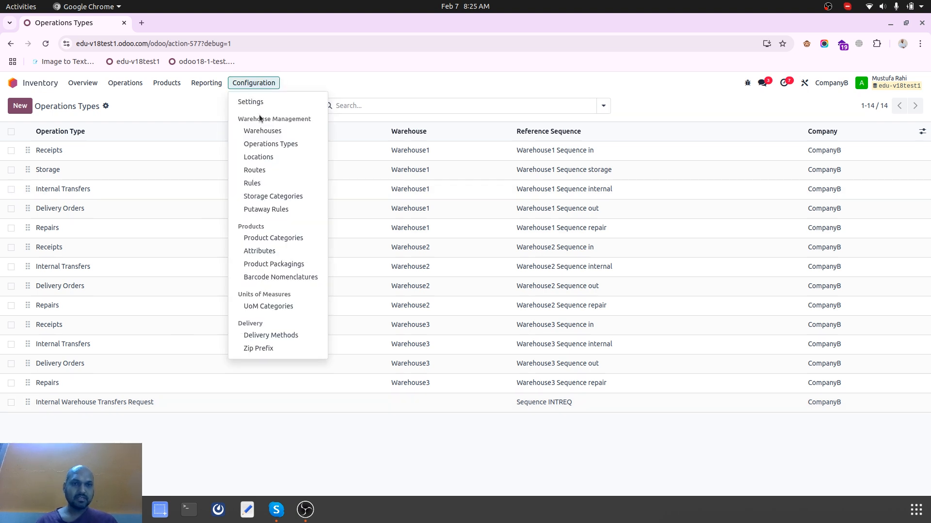
left_click(262, 170)
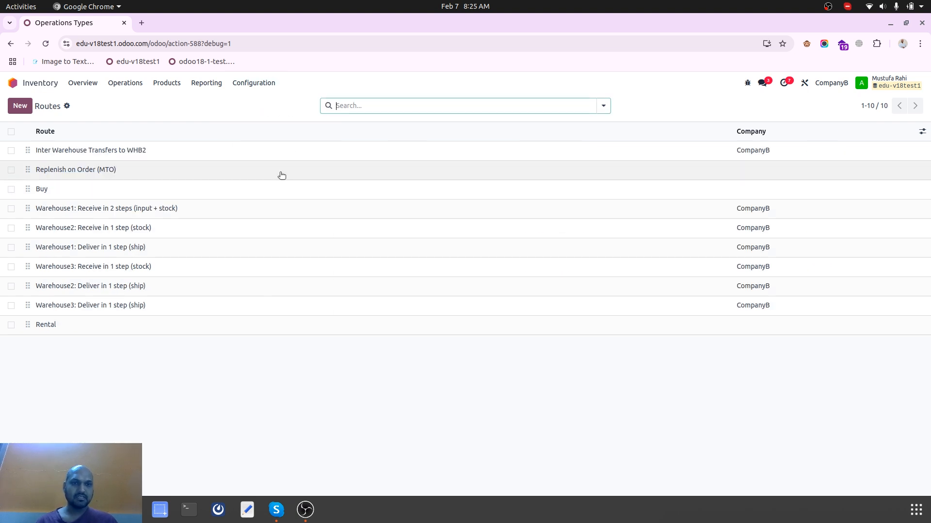
left_click(146, 150)
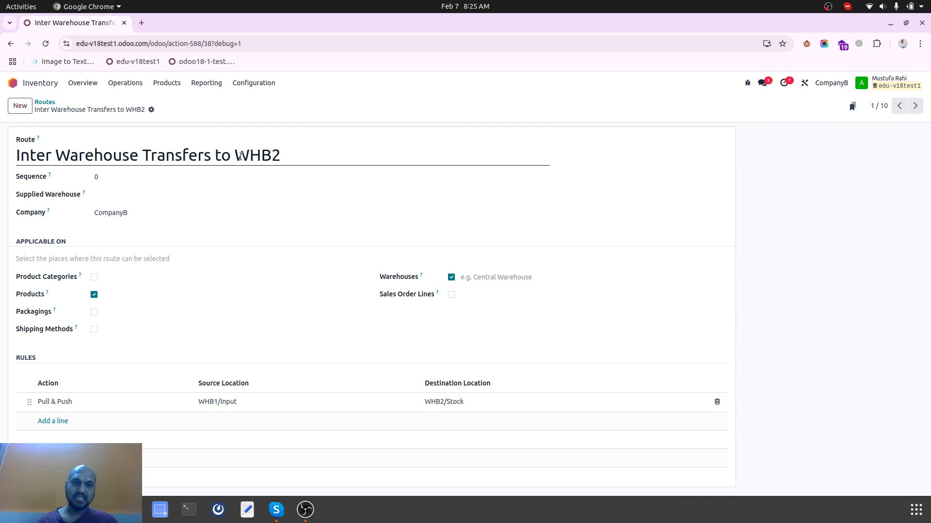
Check the warehouses' stock locations and reopen the Inter Warehouse Transfers to WHB2 route.
left_click(251, 84)
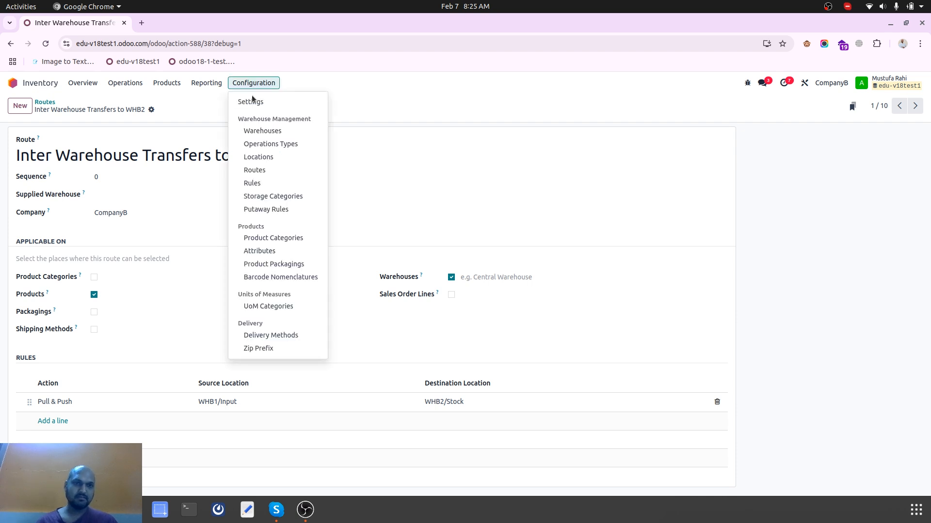
left_click(263, 131)
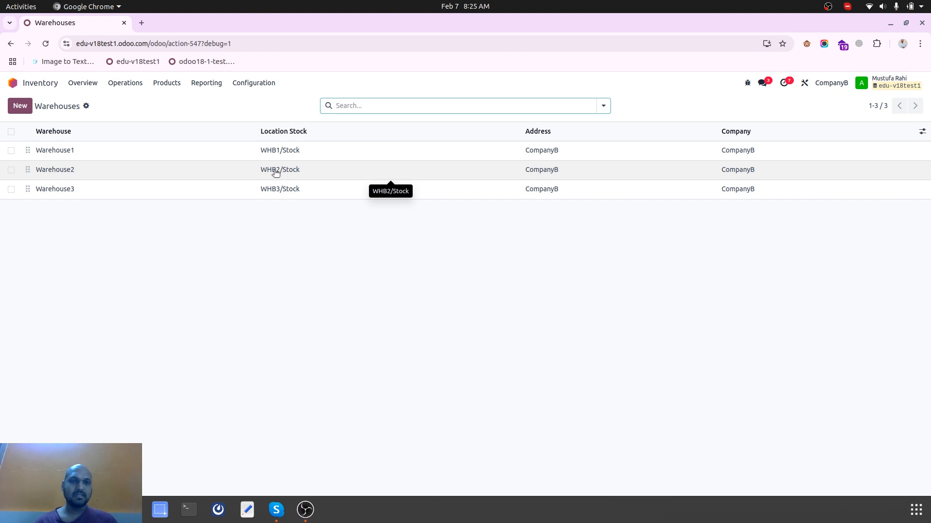
left_click(255, 83)
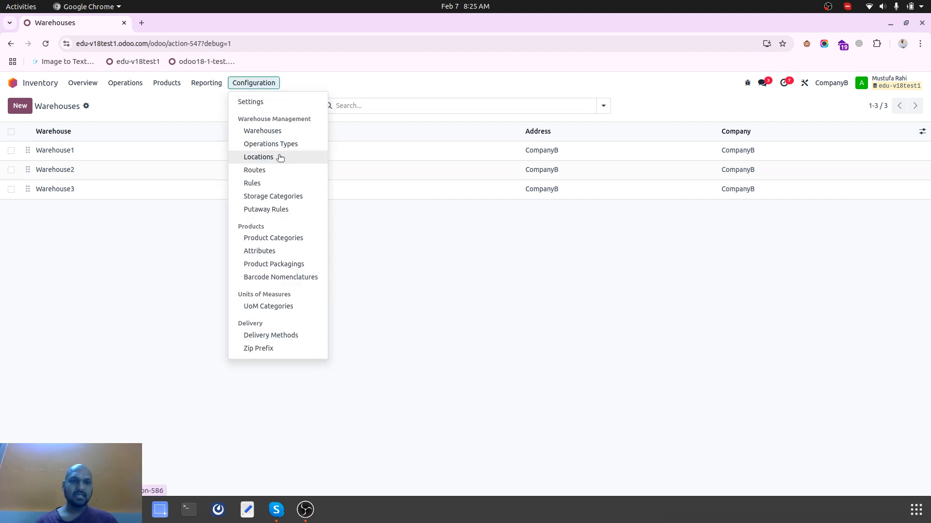
left_click(280, 170)
left_click(215, 153)
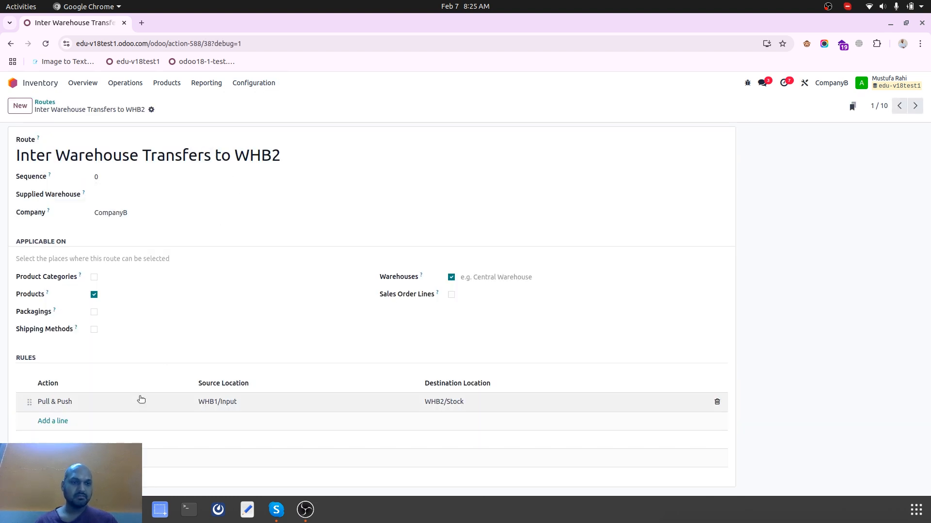
Open the route's Pull & Push rule from WHB1/Input to WHB2/Stock and inspect its source location and action choices.
left_click(212, 404)
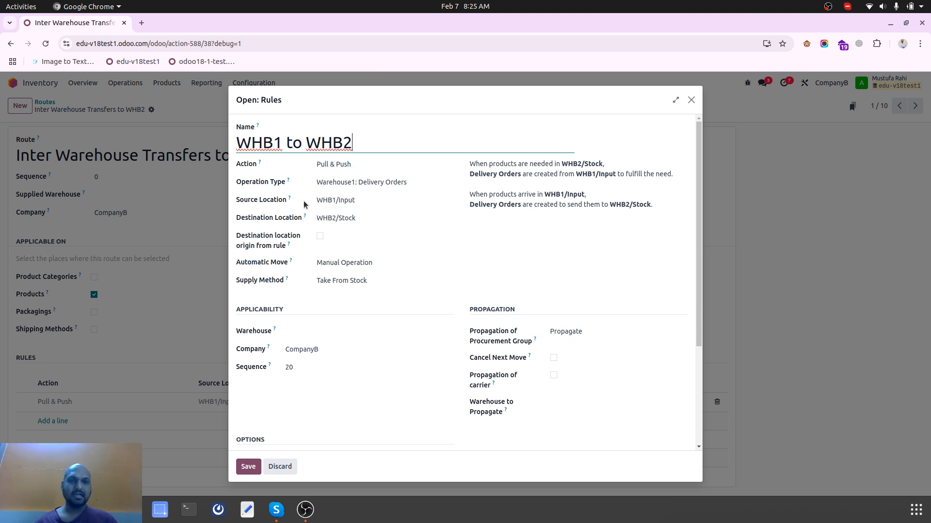
left_click(343, 199)
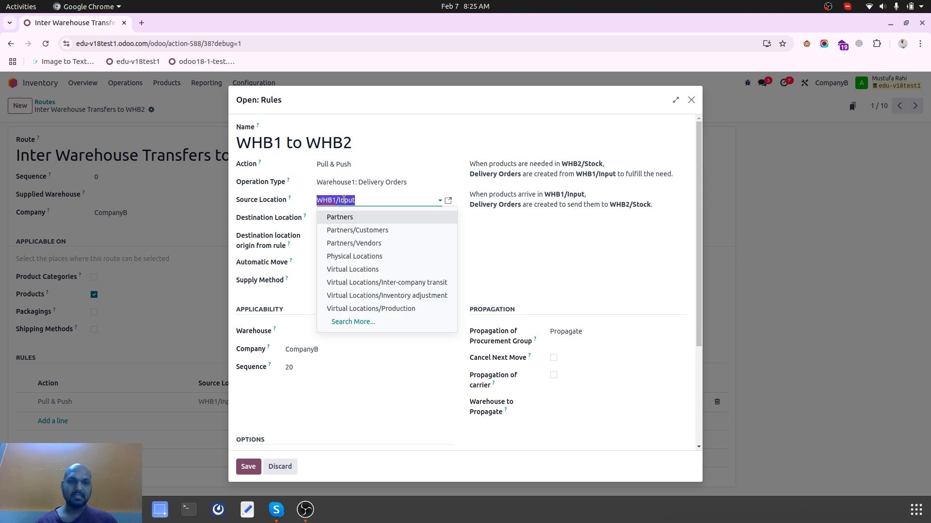
left_click(371, 203)
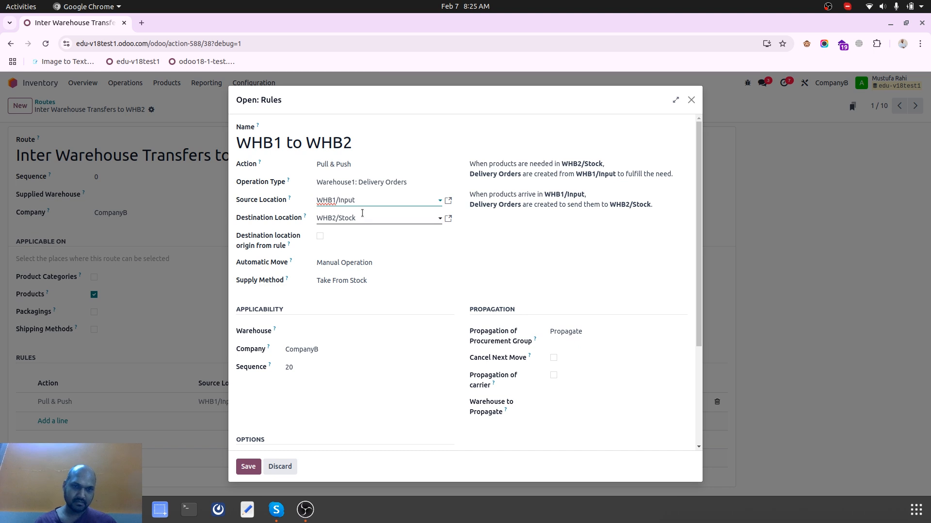
left_click(346, 164)
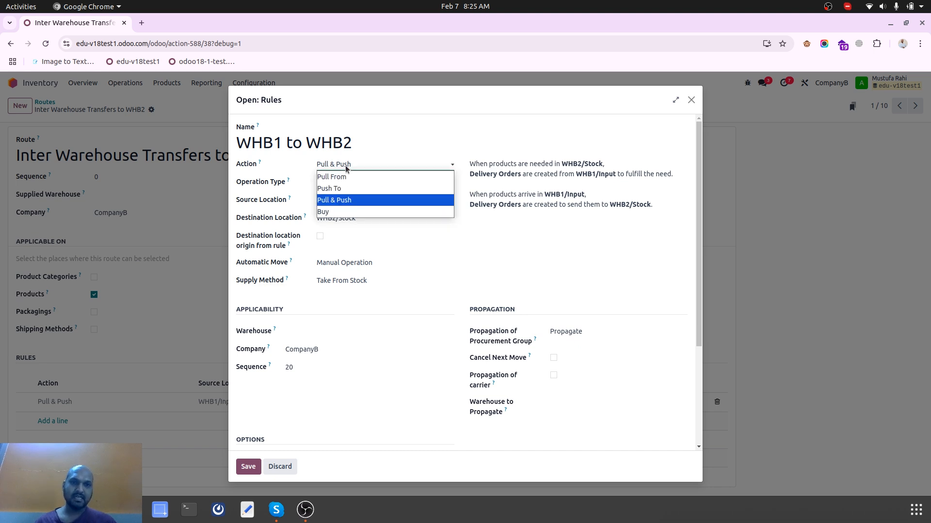
left_click(346, 168)
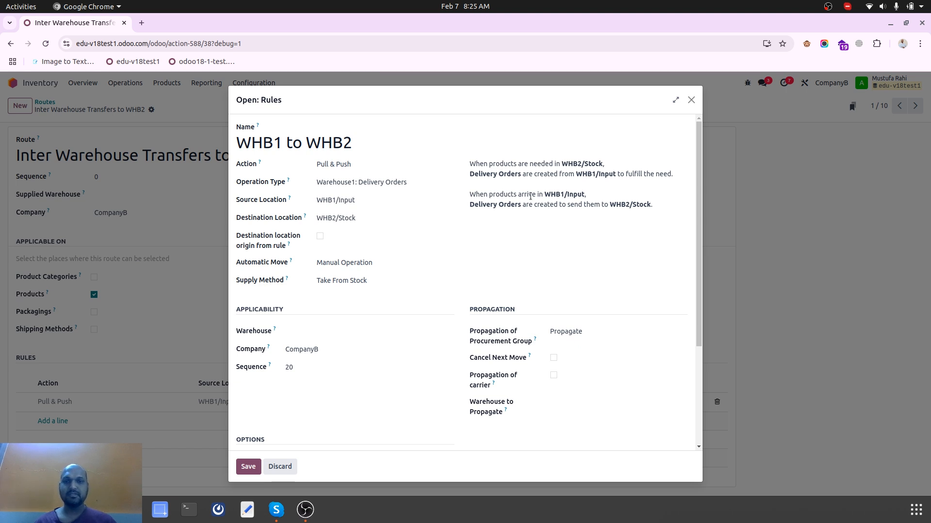
Read the WHB1 to WHB2 rule's push description, inspect its Automatic Move choices, and close the rule without saving.
left_click_drag(560, 194, 647, 205)
left_click(558, 203)
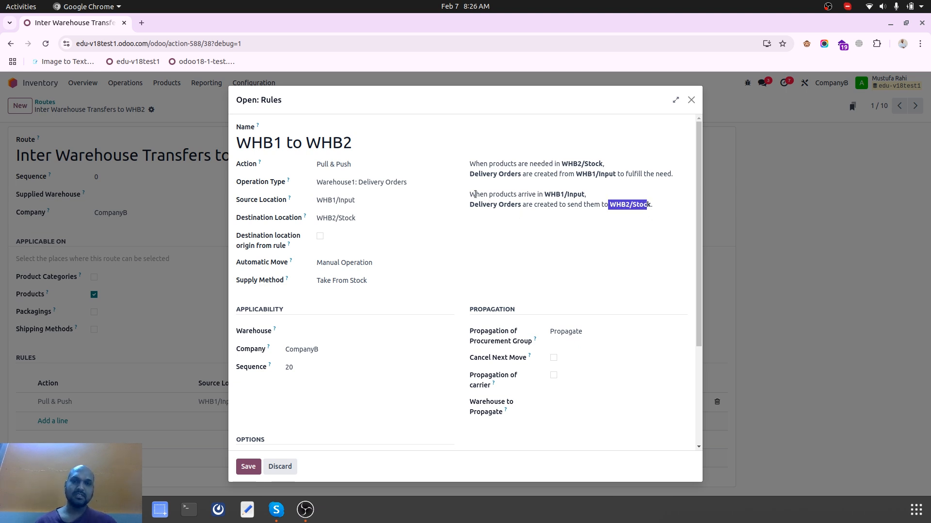
left_click_drag(473, 193, 608, 204)
left_click(608, 204)
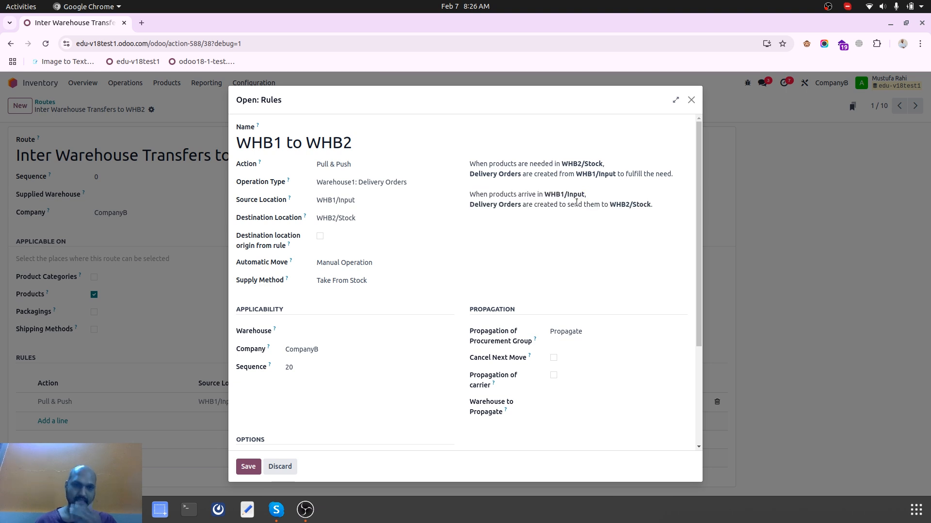
left_click(349, 268)
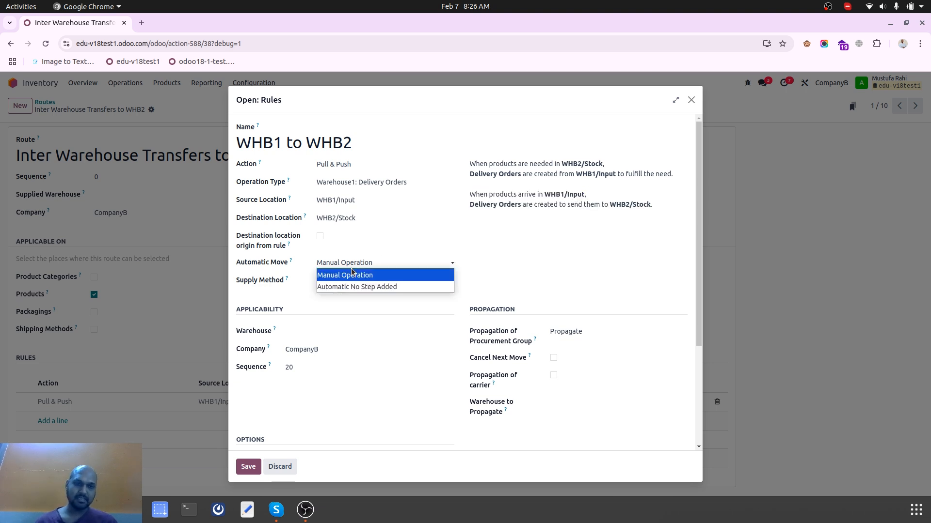
left_click(349, 275)
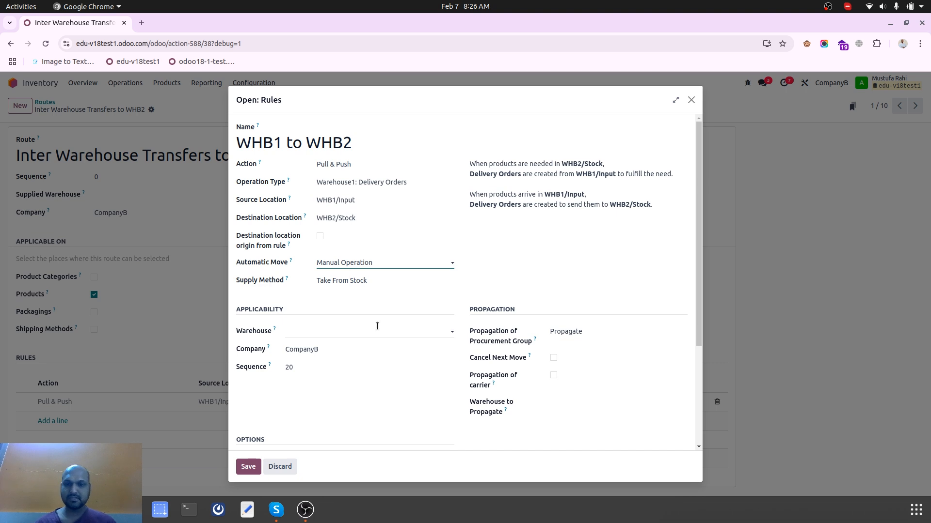
left_click(290, 467)
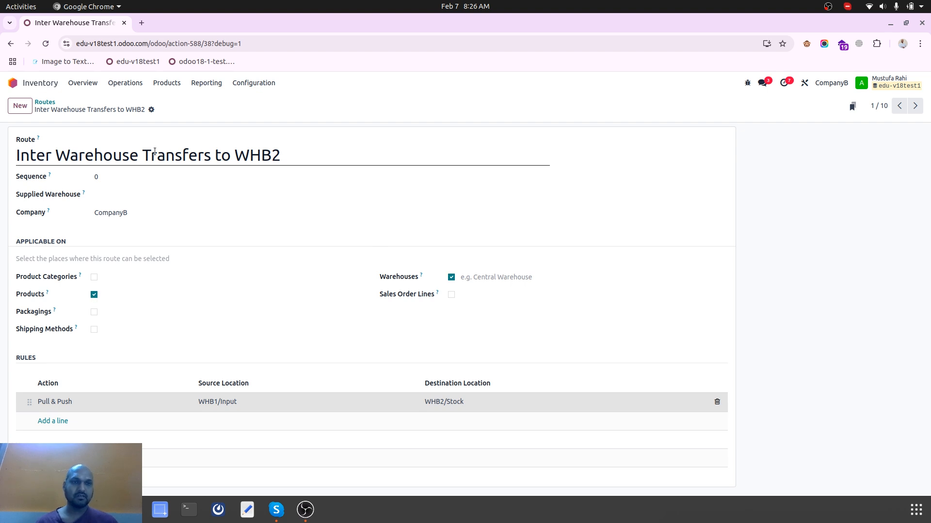
Open the Product1 record priced at ₹ 10,000.00 from the Inventory product list.
left_click(166, 83)
left_click(176, 100)
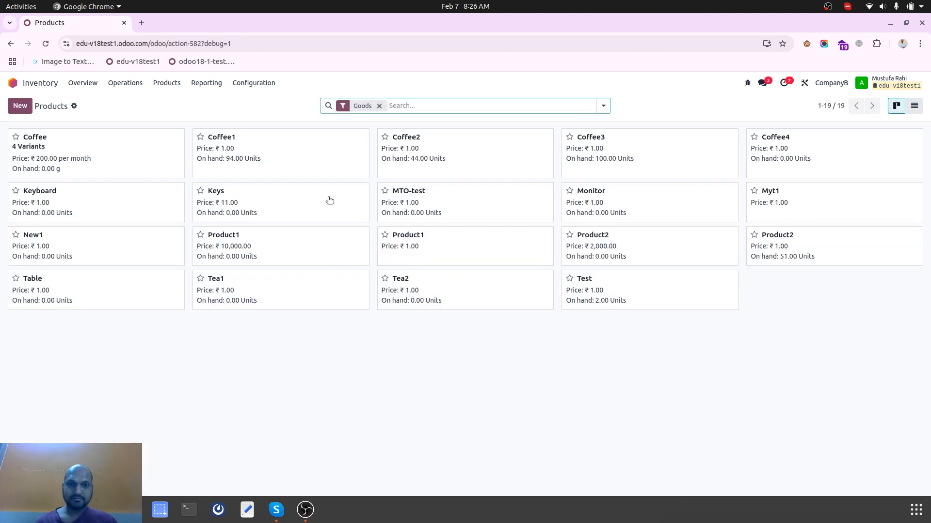
left_click(283, 248)
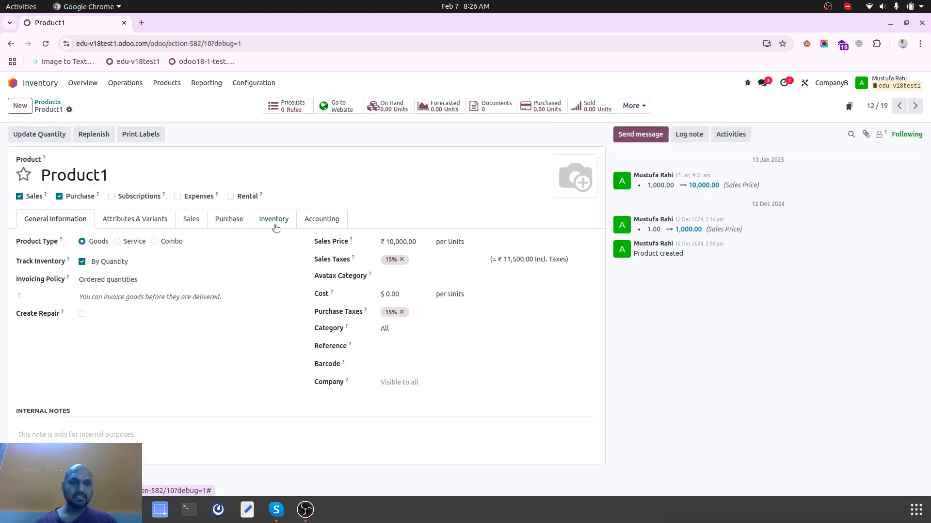
Check Product1's routes, enable the Inter Warehouse Transfers to WHB2 route on the ₹ 2,000.00 Product2, and save it.
left_click(265, 222)
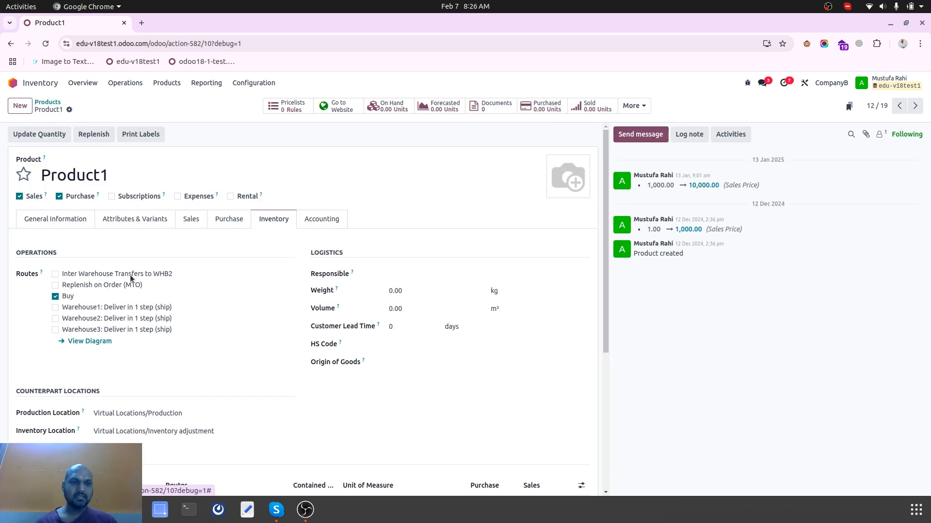
left_click(53, 103)
left_click(596, 232)
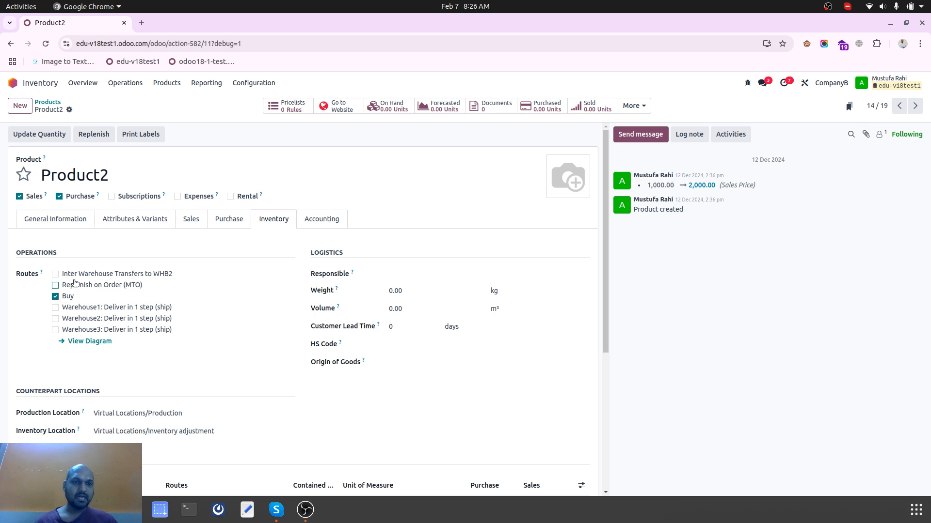
left_click(55, 274)
left_click(85, 111)
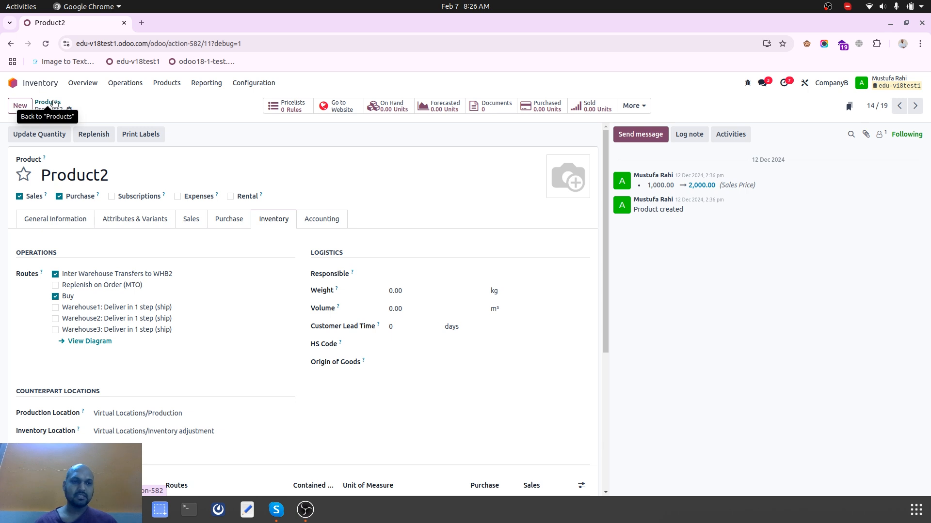
Check the general information of the ₹ 2,000.00 Product2 and the inventory routes of the ₹ 1.00 Product2, then return to the product list.
left_click(76, 223)
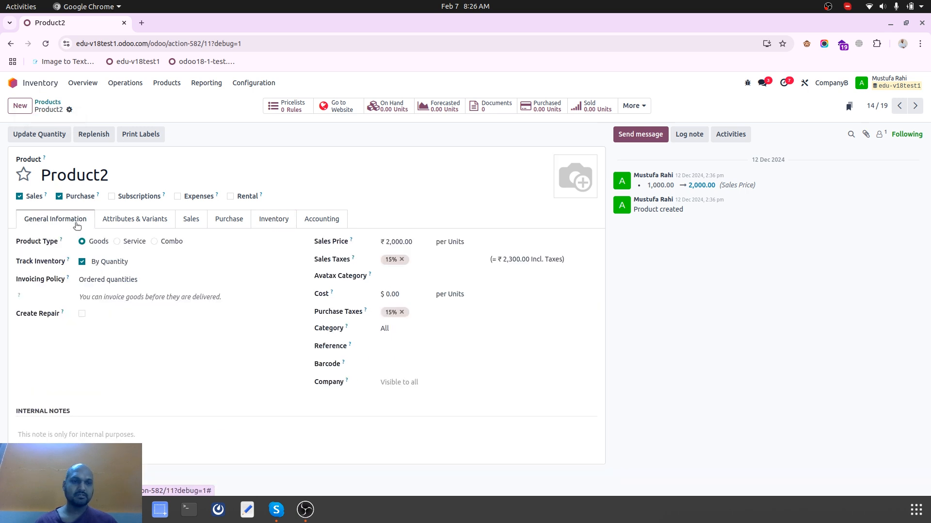
left_click(47, 102)
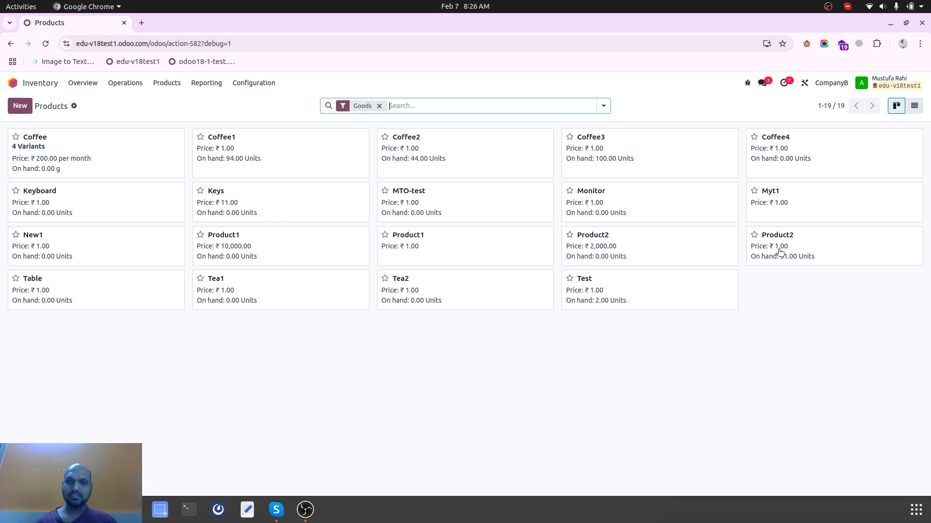
left_click(752, 241)
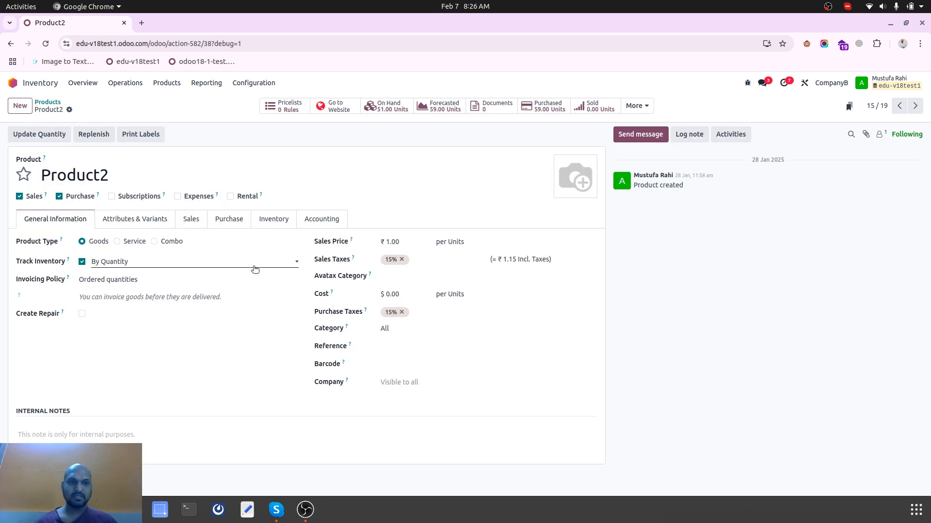
left_click(264, 219)
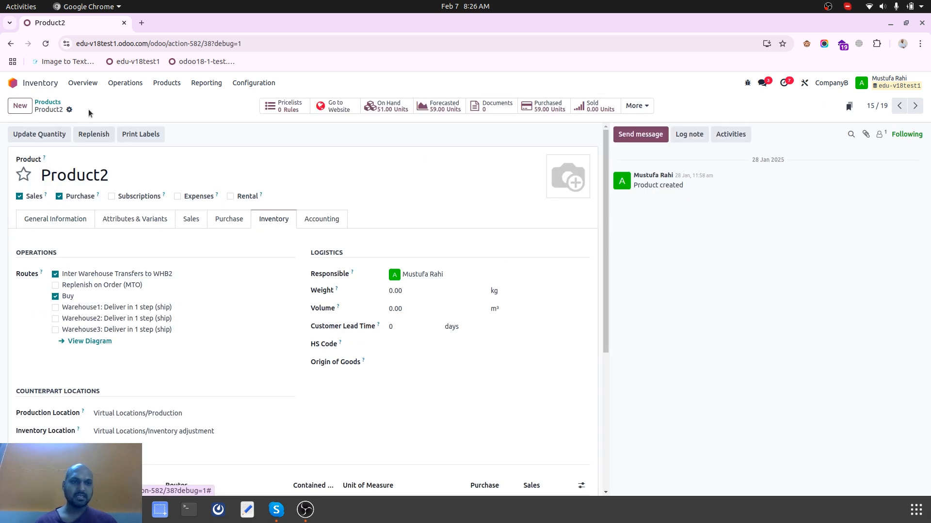
left_click(49, 102)
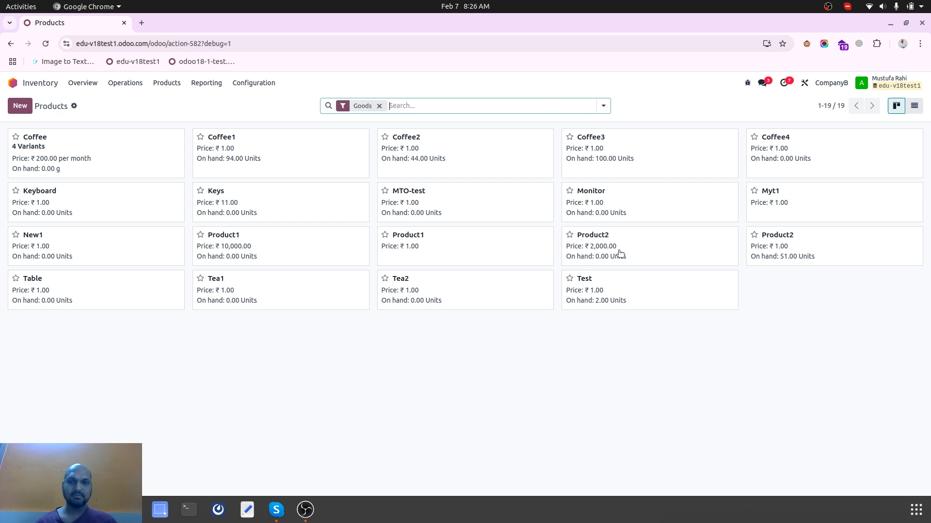
Rename the ₹ 2,000.00 Product2 as Product3, save it, and return to the product list.
left_click(564, 241)
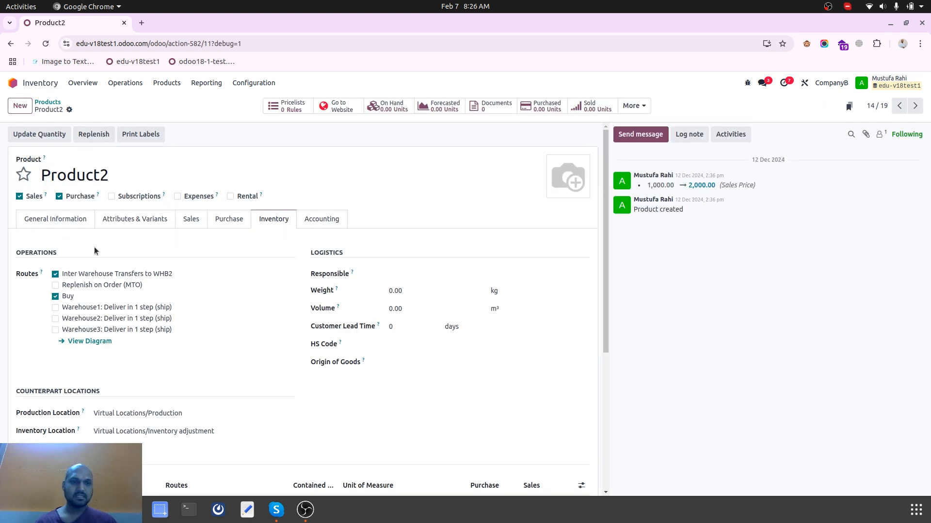
left_click(117, 166)
key("BackSpace")
type("3")
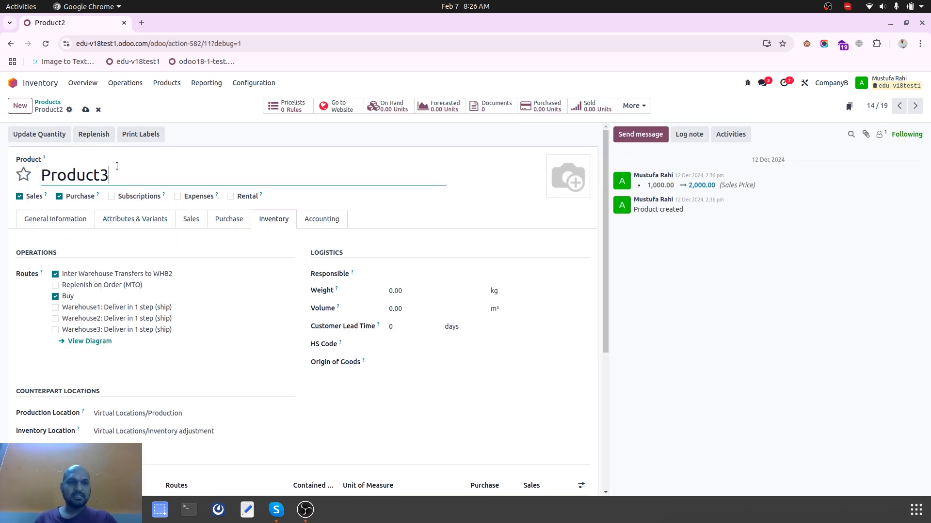
left_click(85, 110)
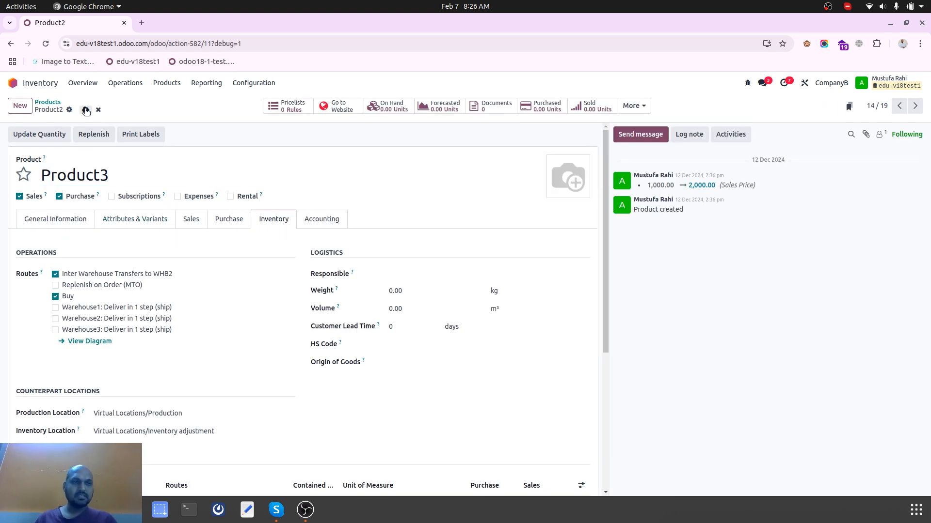
left_click(47, 103)
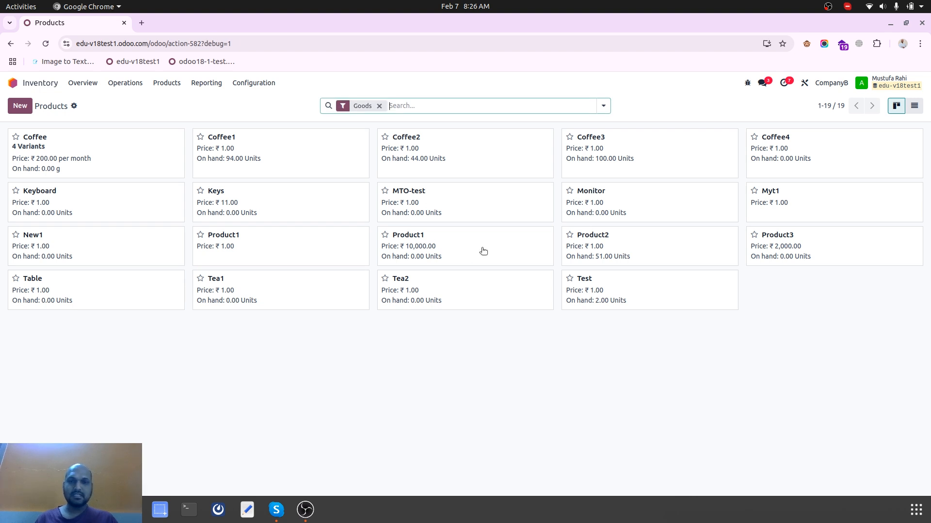
Review the inventory routes of the ₹ 10,000.00 Product1 and of the following product records through Product3.
left_click(384, 243)
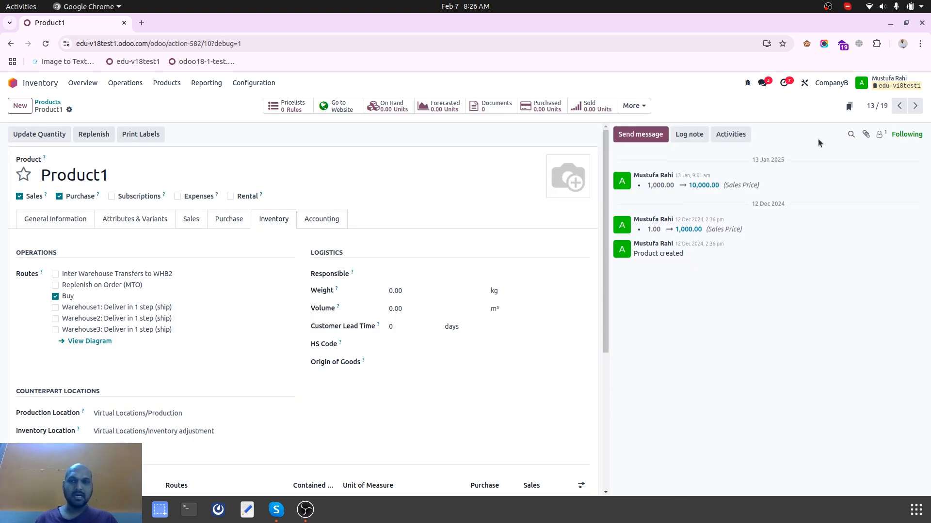
left_click(915, 106)
left_click(915, 106)
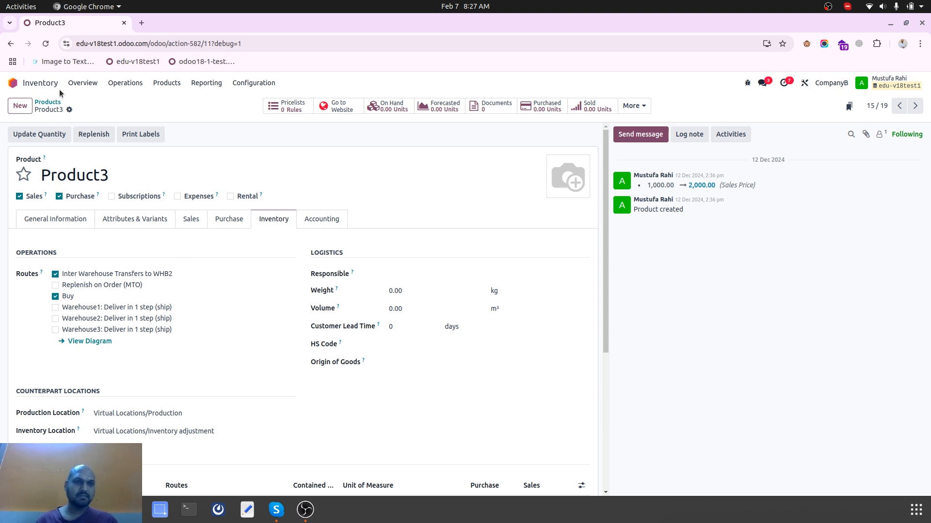
Switch to the Purchase app, create a request for quotation for Vendor1, and add a Product1 line.
left_click(13, 83)
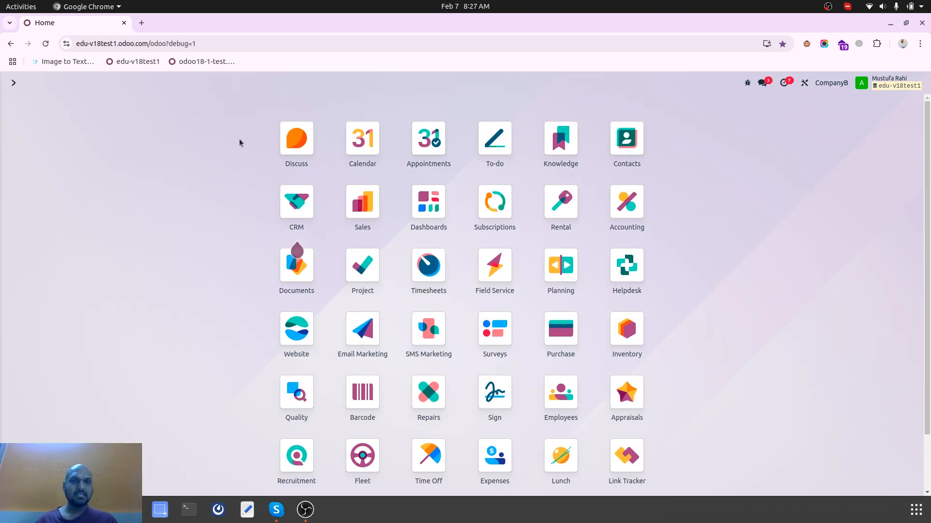
left_click(580, 328)
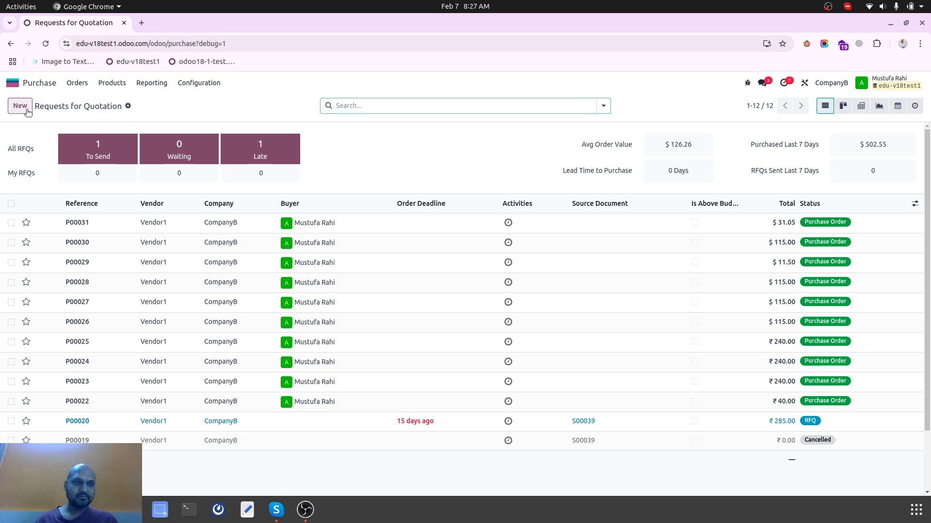
left_click(20, 106)
left_click(128, 197)
left_click(134, 213)
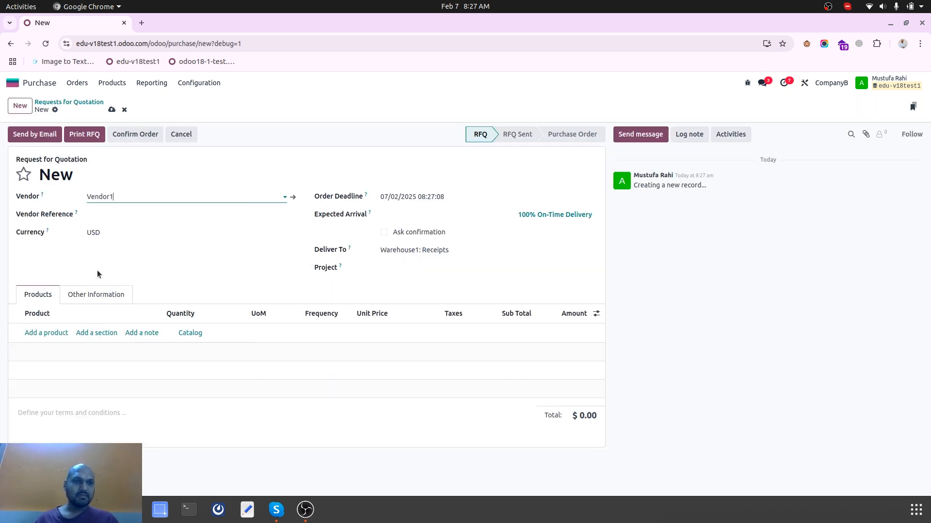
left_click(54, 333)
type("prod")
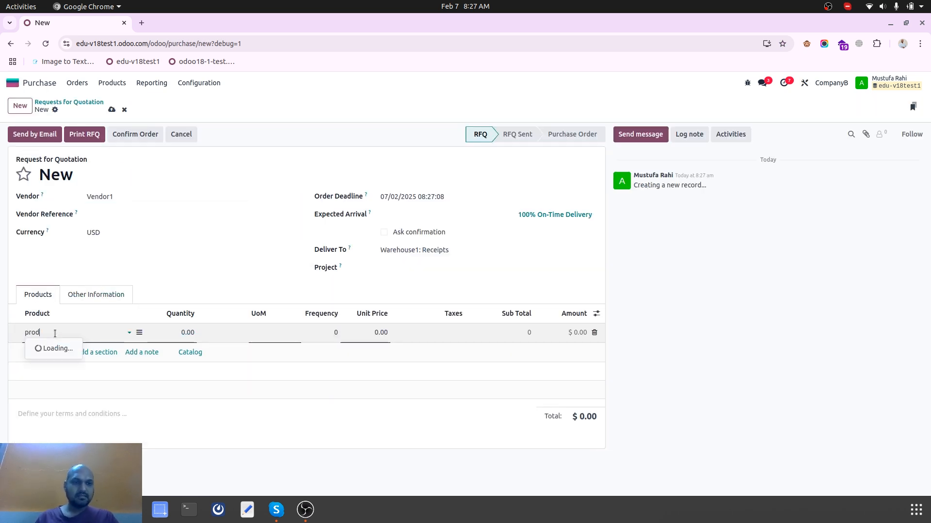
left_click(108, 348)
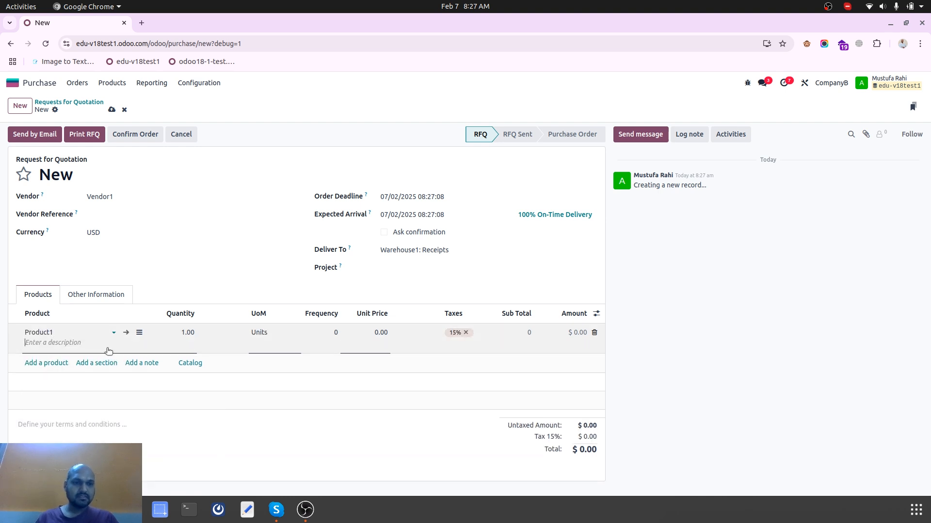
Open the order line's Product1 record, check its inventory routes, and return to the request for quotation.
left_click(127, 336)
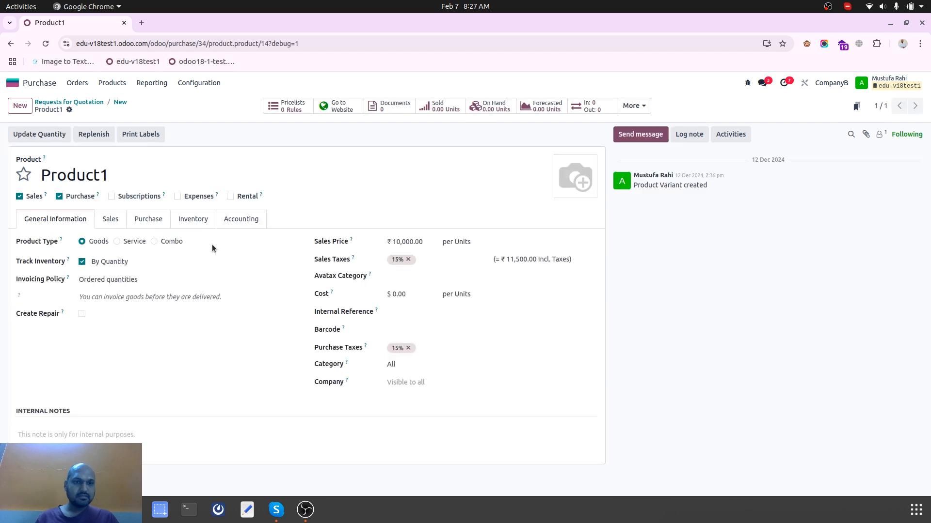
left_click(191, 221)
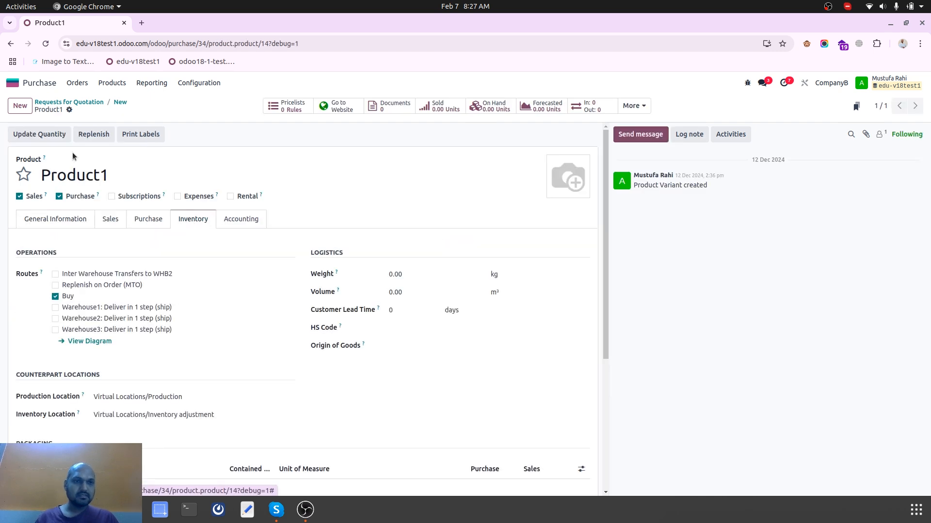
left_click(120, 102)
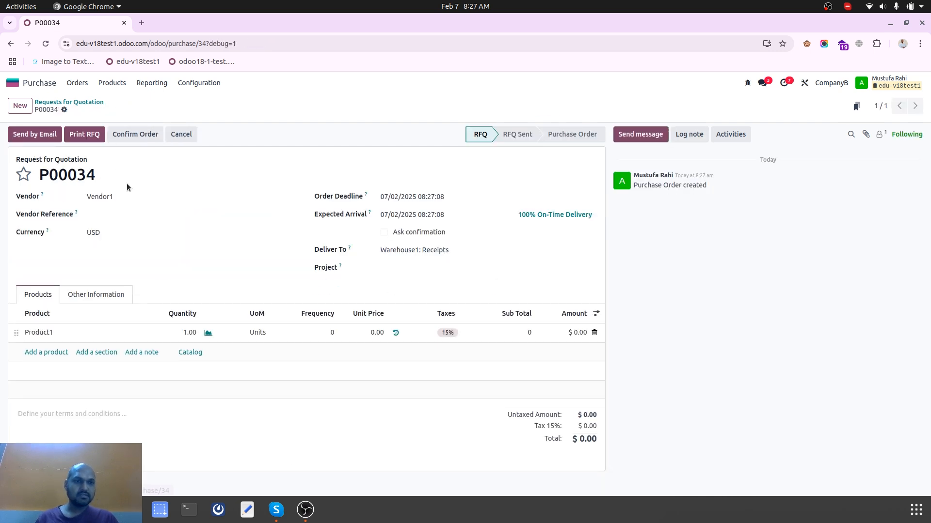
Add Product2 and Product3 as further lines on the request for quotation.
left_click(50, 353)
type("pro")
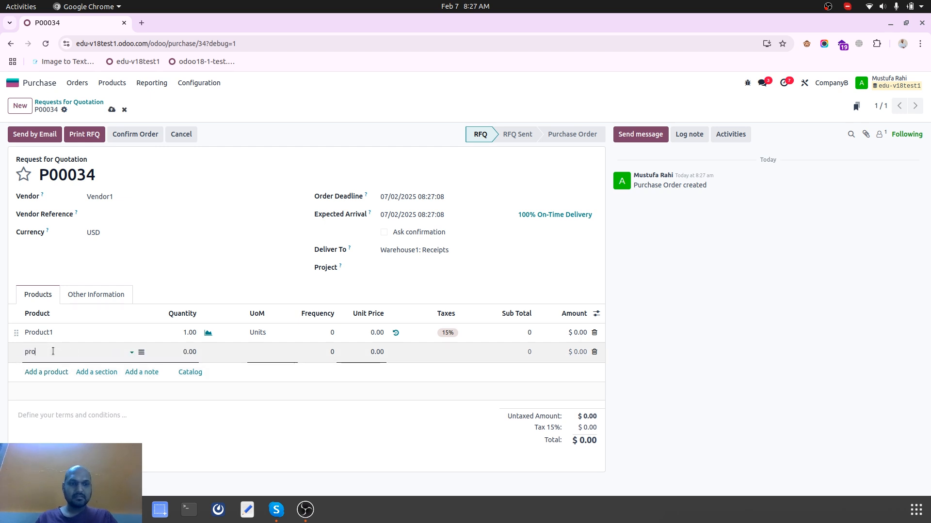
type("d")
left_click(51, 394)
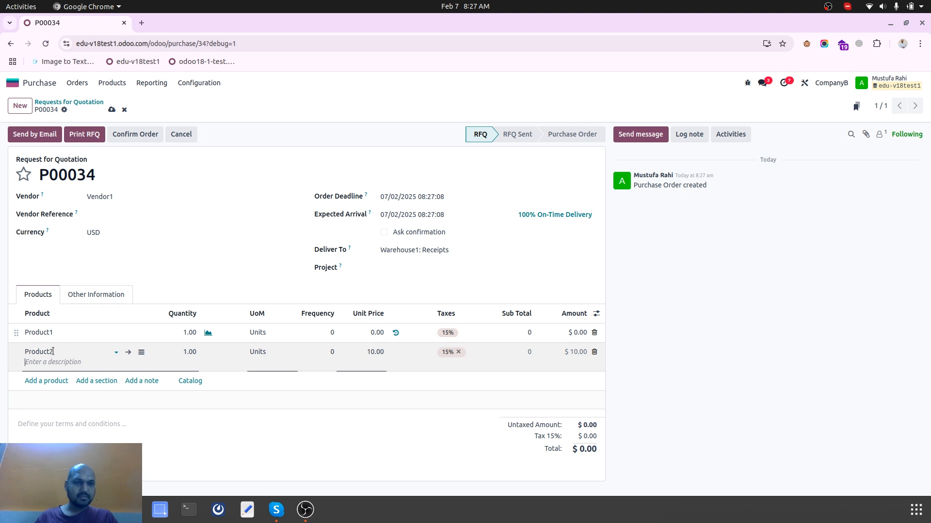
left_click(61, 383)
type("prod")
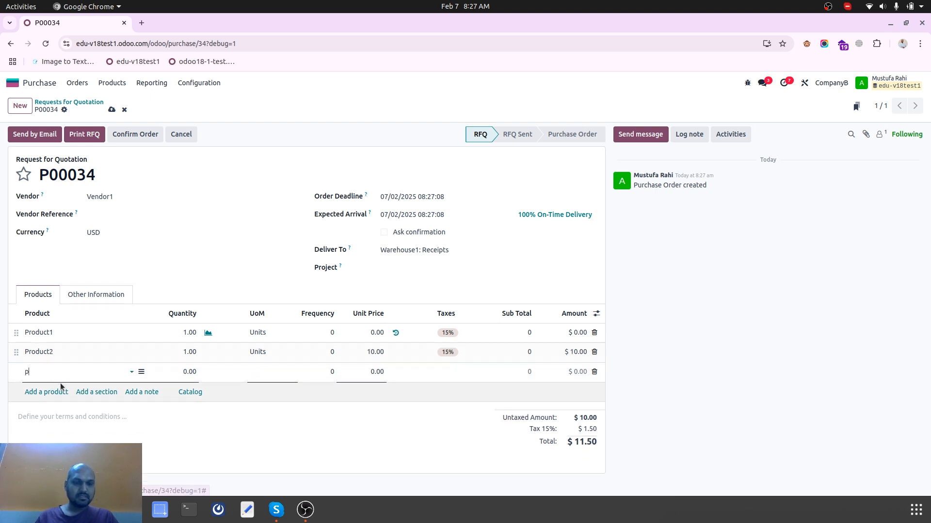
key("Down")
key("Down")
key("Down")
key("Return")
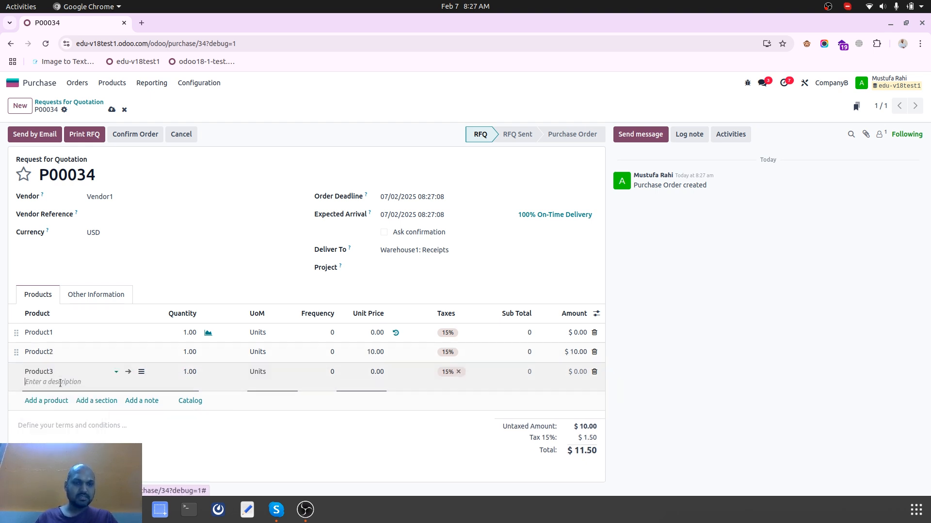
Set the unit price to 10 for Product1 and 20 for Product3, and save the request for quotation.
left_click(367, 337)
type("10")
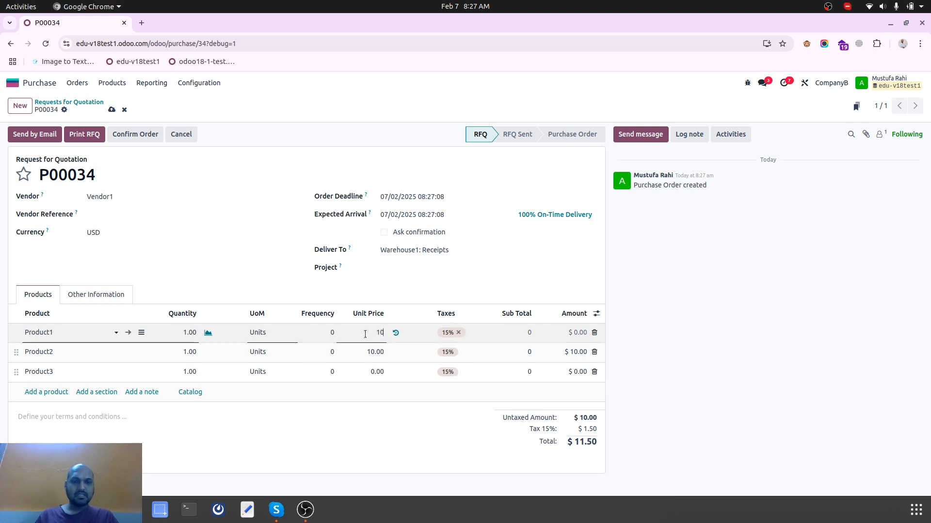
left_click(373, 352)
left_click(373, 380)
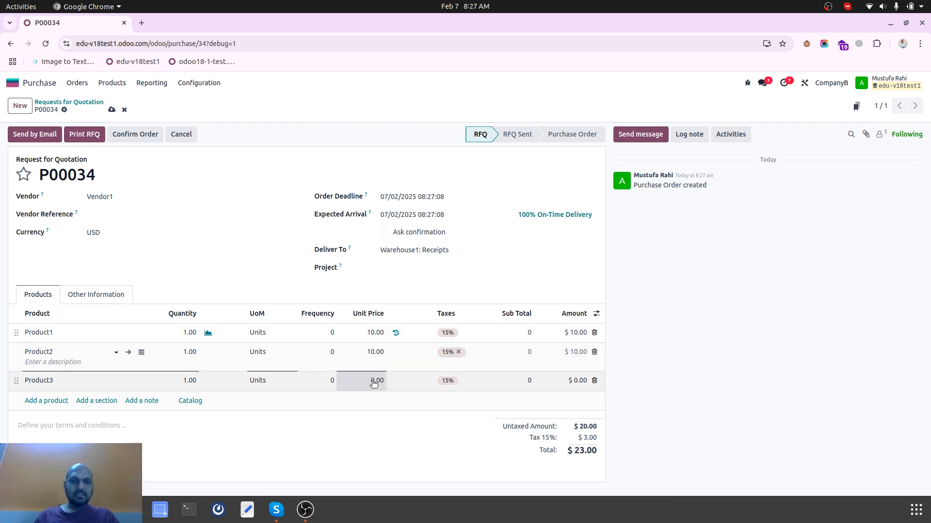
type("20")
left_click(263, 277)
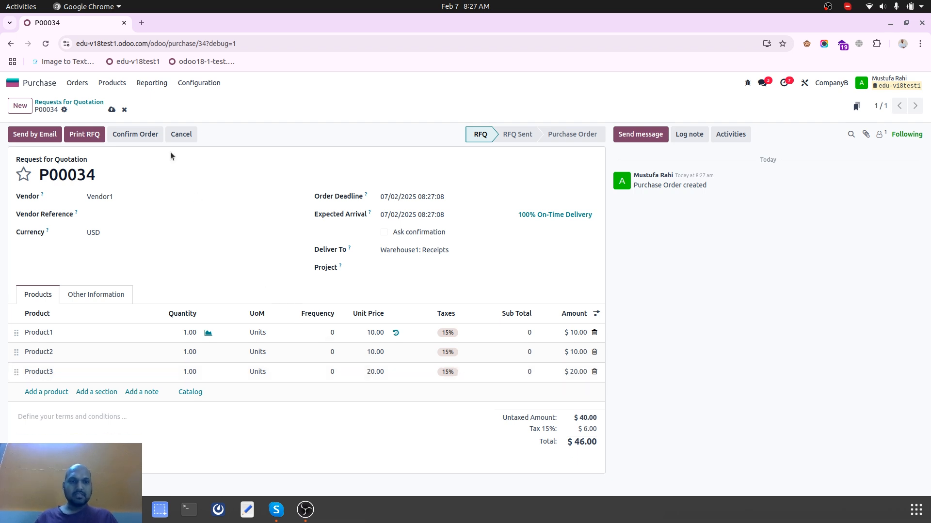
left_click(111, 111)
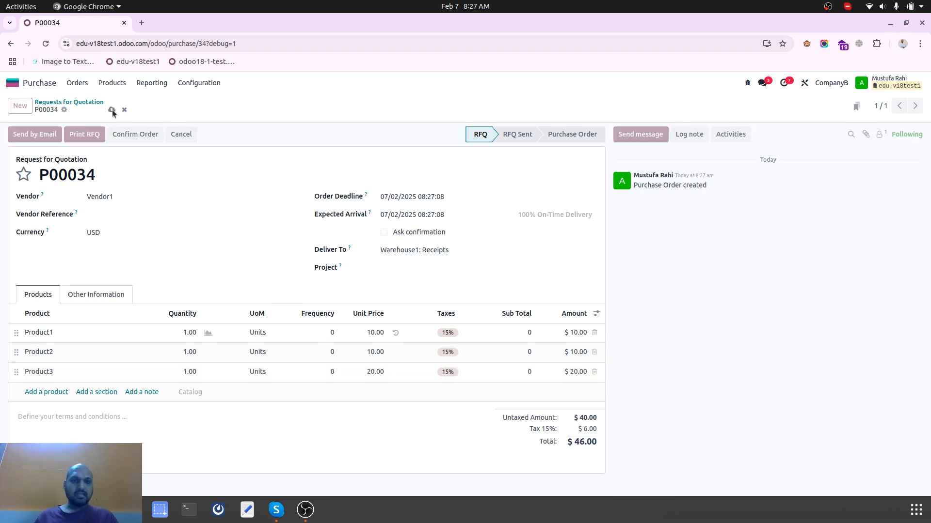
Check the delivery destination choices, keep Warehouse1: Receipts, and confirm the purchase order.
left_click(421, 253)
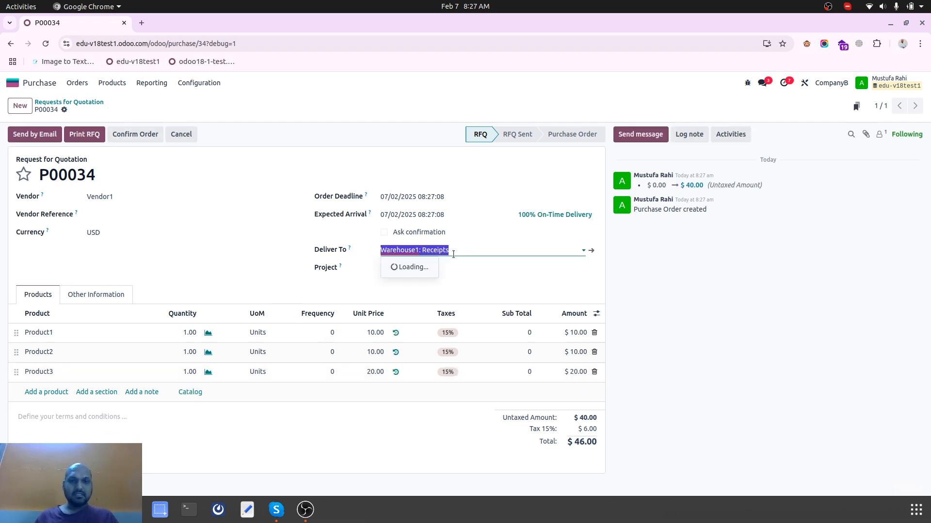
left_click(379, 133)
left_click(136, 135)
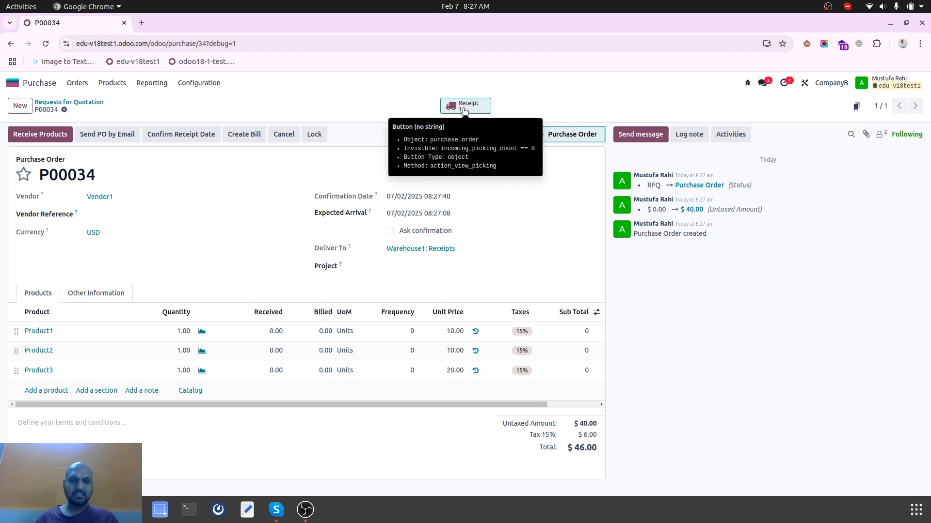
Open the purchase order's receipt and pass the Product2 quality check with a tested quantity of 1.
left_click(463, 108)
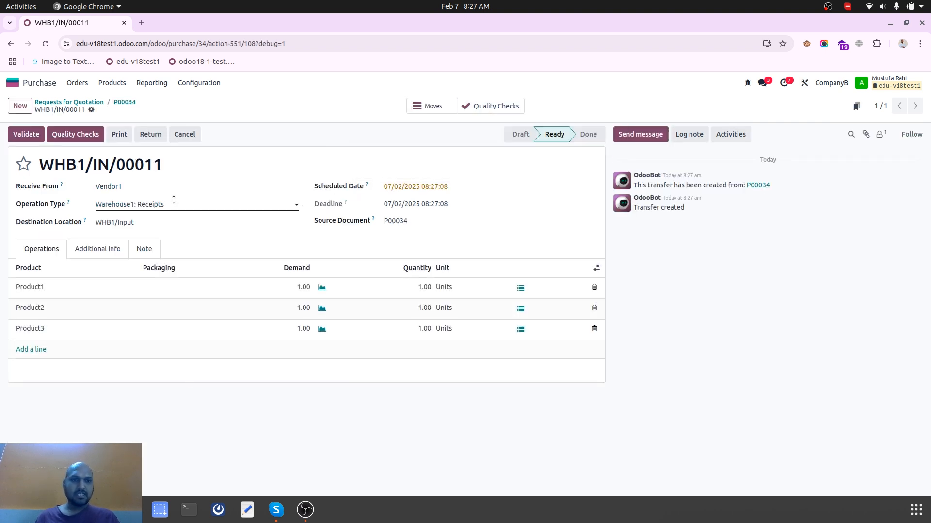
left_click(74, 135)
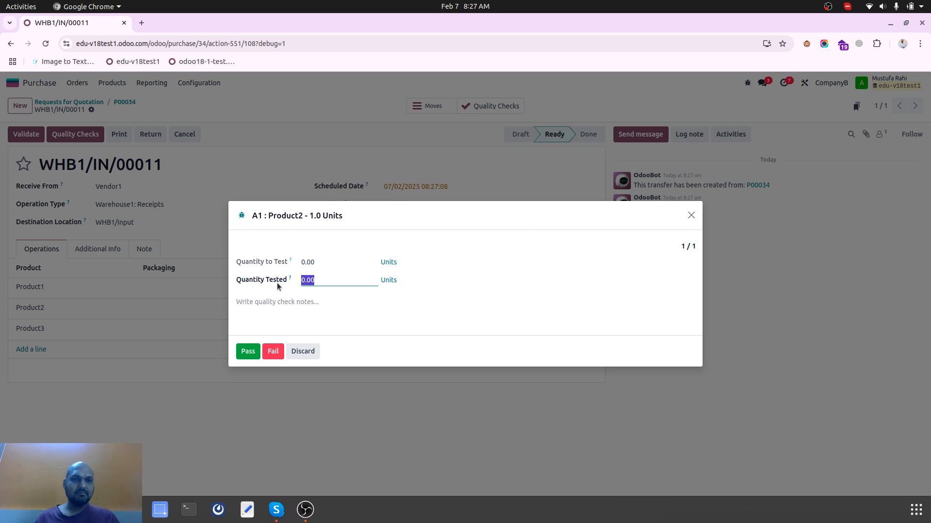
type("1")
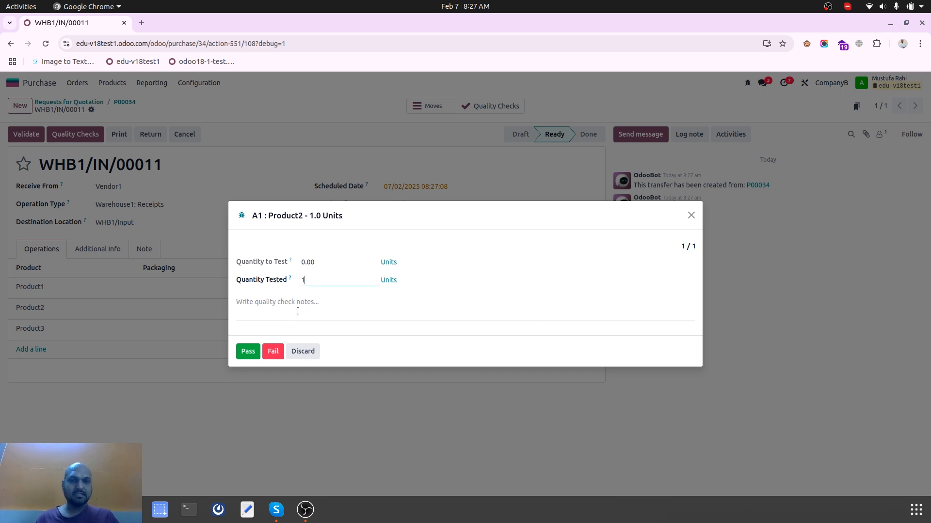
left_click(248, 351)
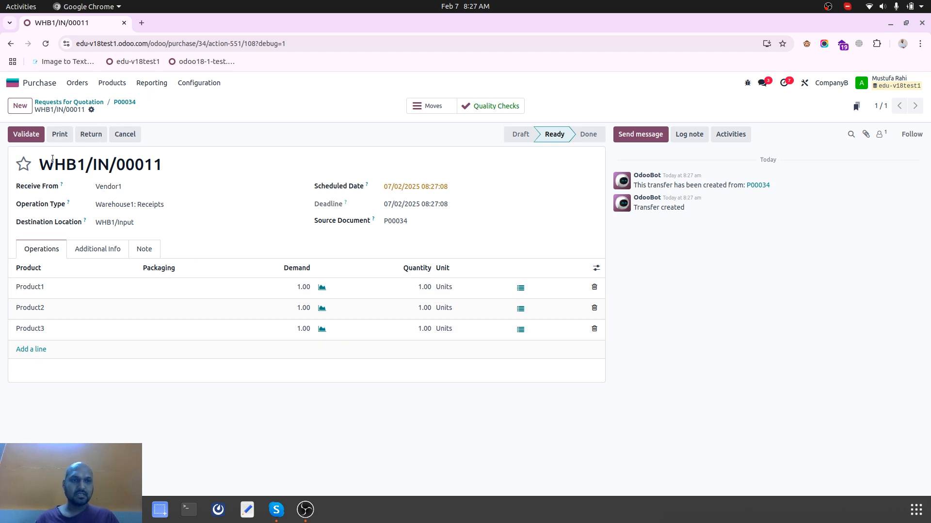
Review the detailed moves of the Warehouse1 receipt and validate the receipt.
left_click(27, 138)
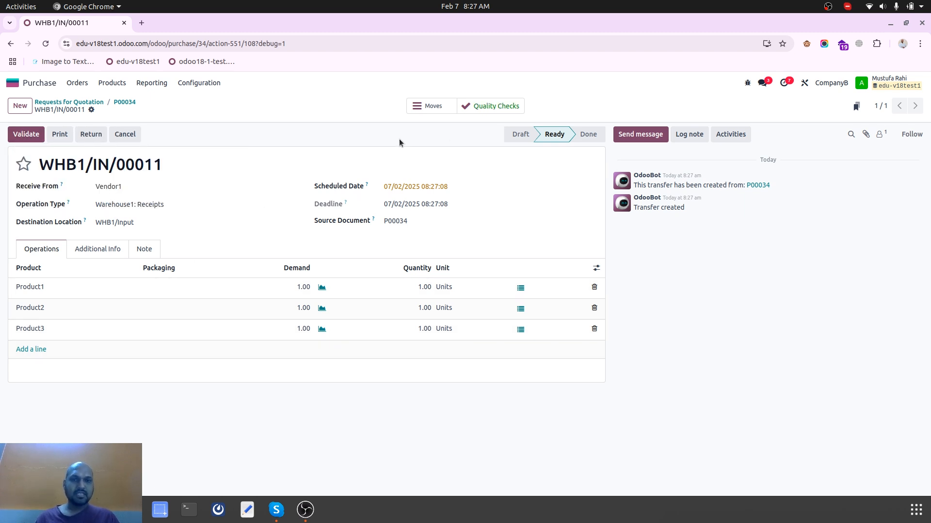
left_click(421, 110)
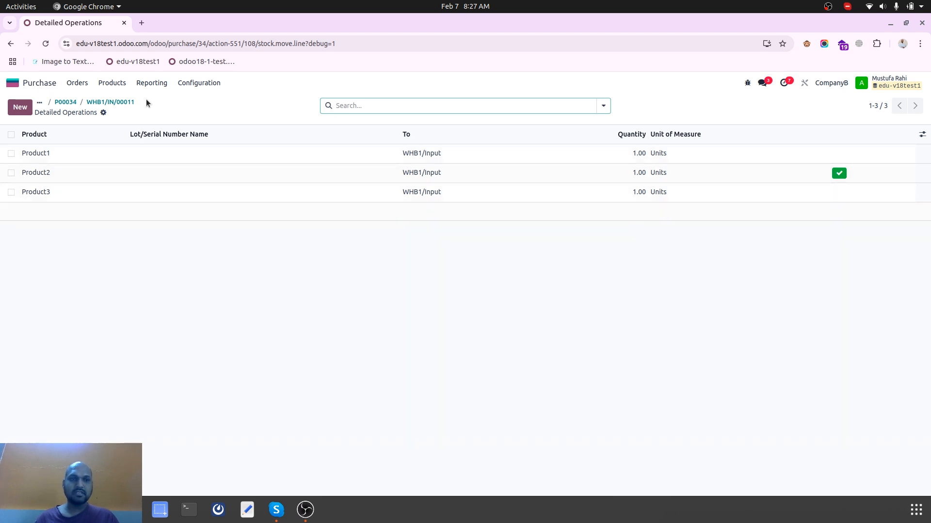
left_click(130, 102)
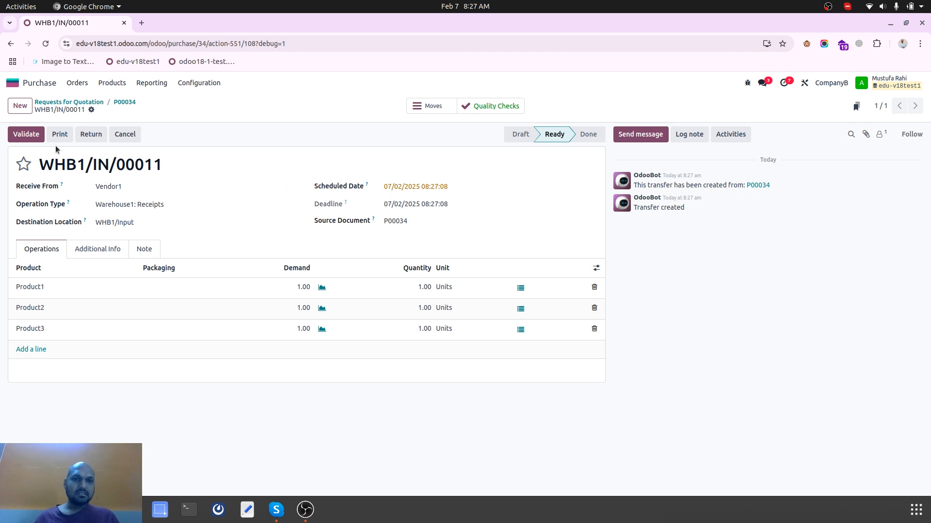
left_click(26, 134)
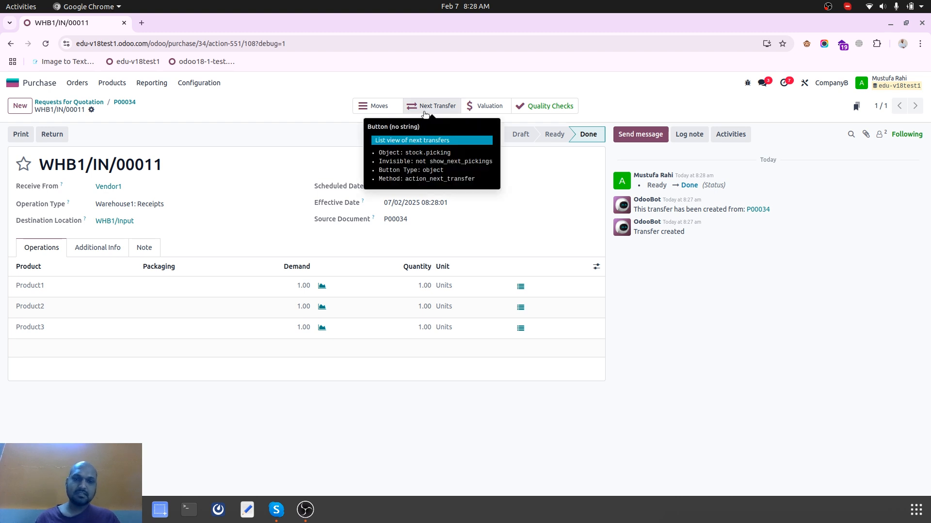
Examine the receipt's next transfers, comparing the Warehouse1 delivery order with the storage transfer, and return to the receipt.
left_click(423, 111)
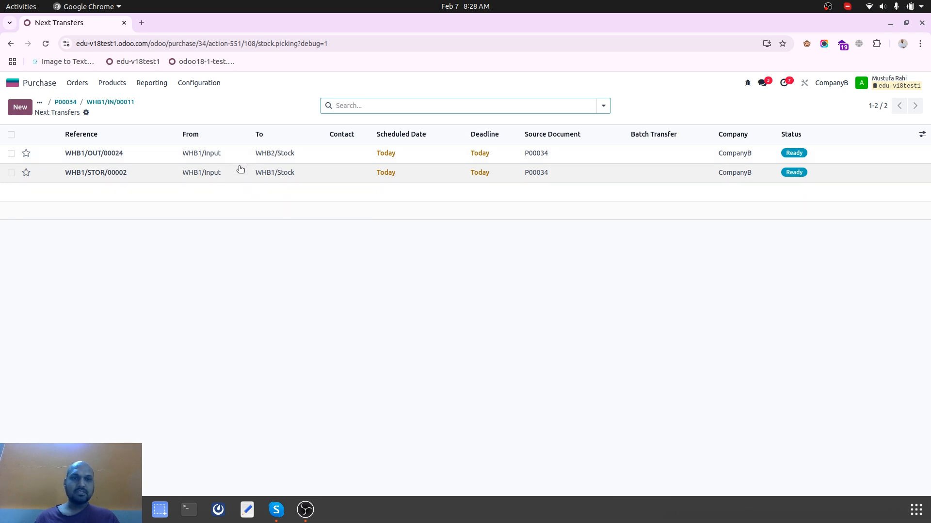
left_click(208, 153)
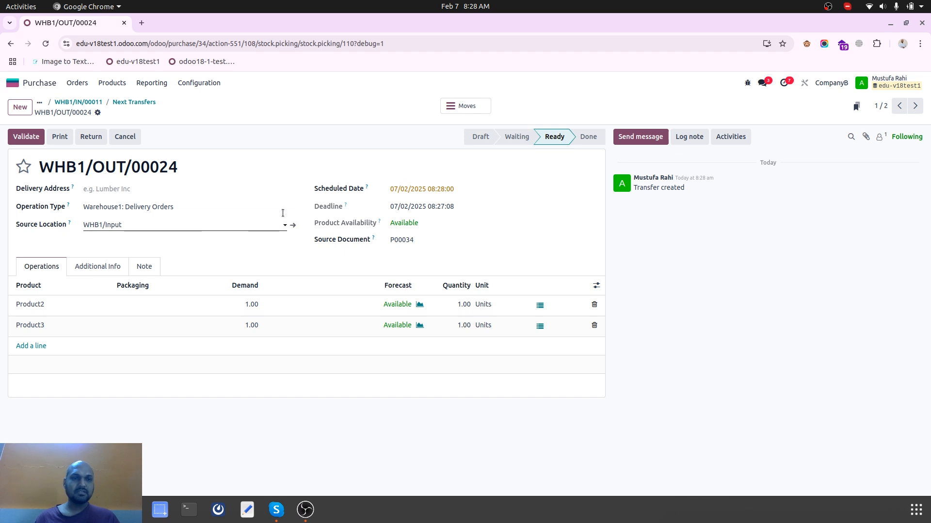
left_click(917, 107)
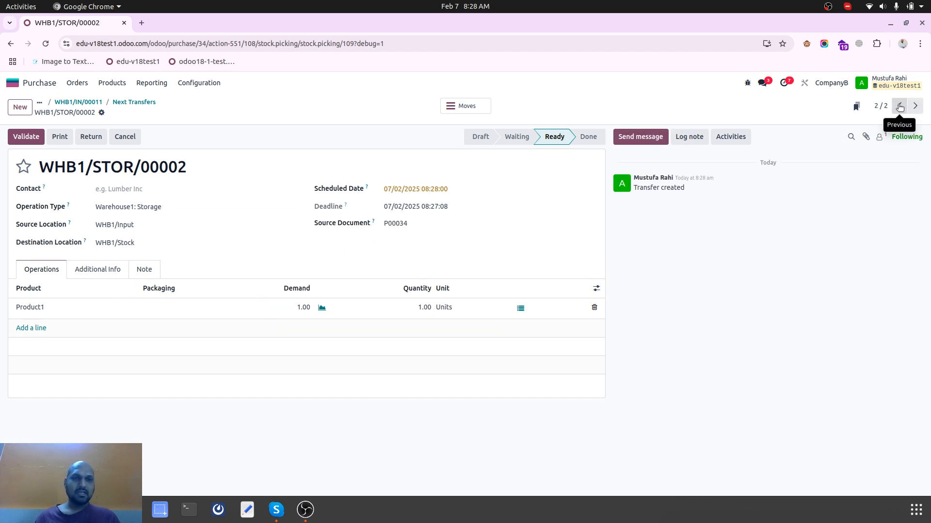
left_click(900, 107)
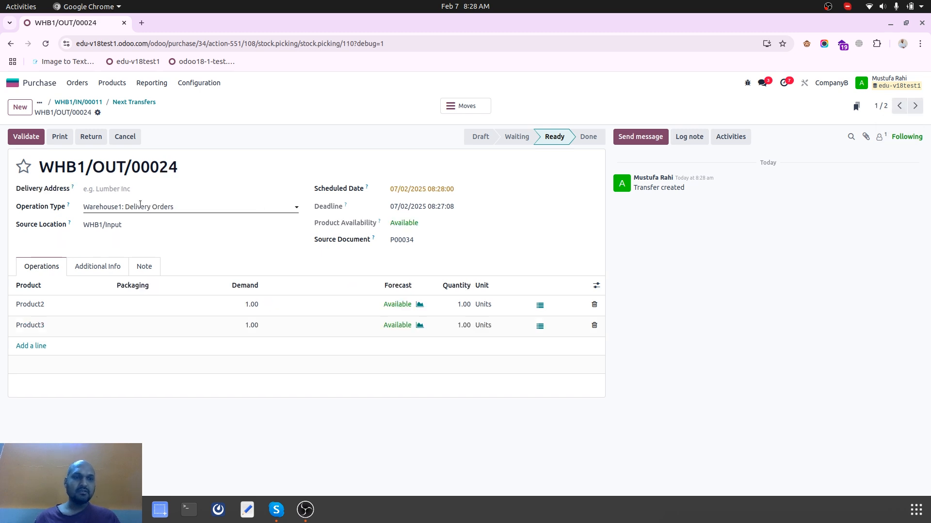
left_click(90, 102)
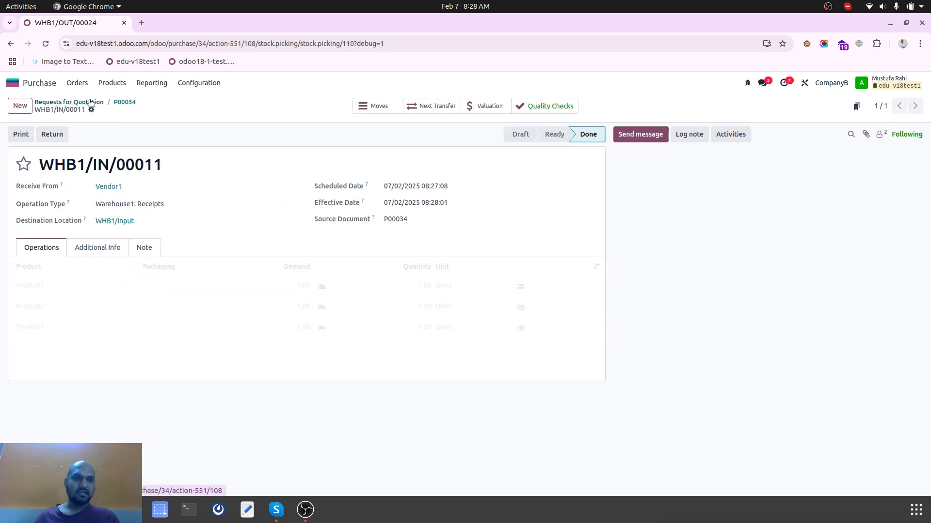
Switch to Inventory and validate the ready Warehouse1 storage transfer moving Product1 from WHB1/Input to WHB1/Stock.
key("alt+h")
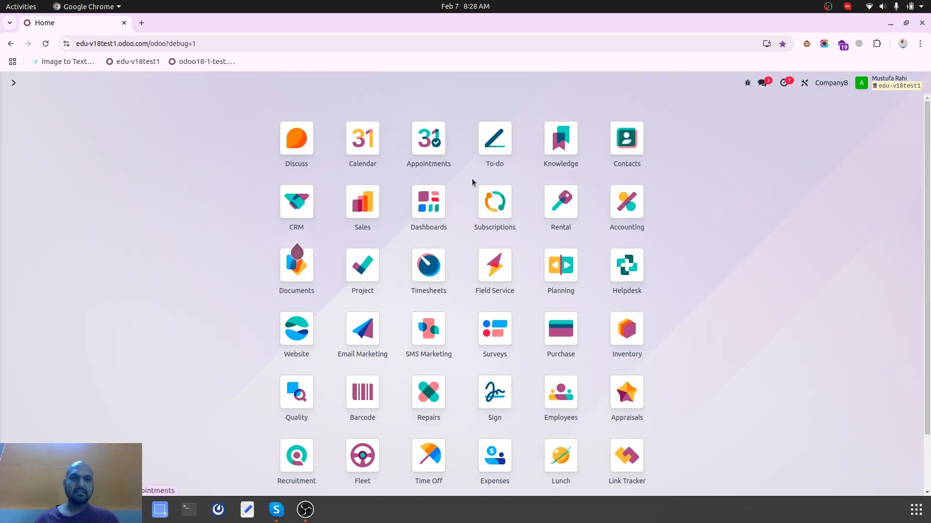
left_click(618, 322)
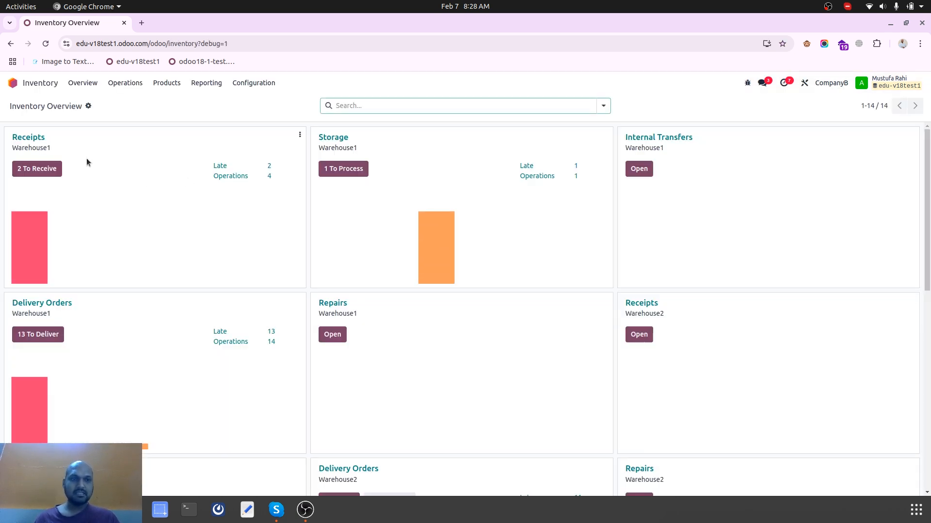
left_click(342, 175)
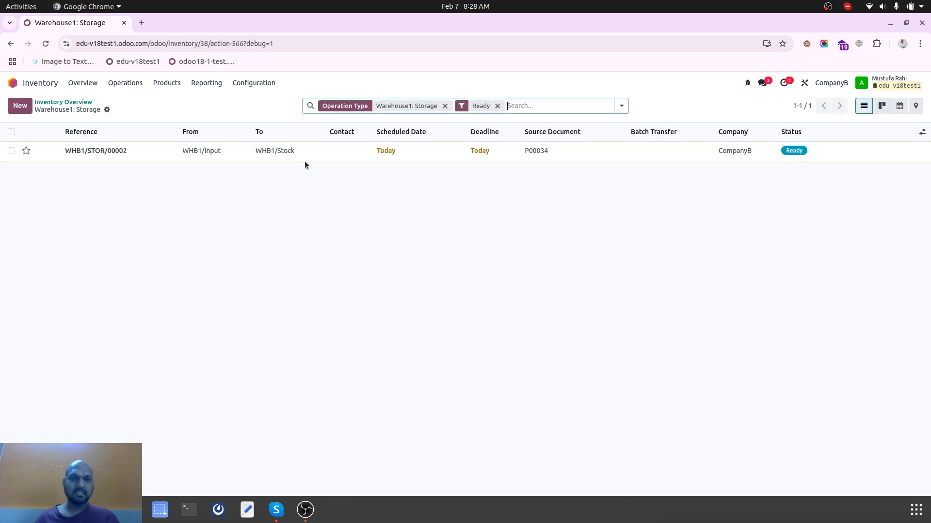
left_click(183, 154)
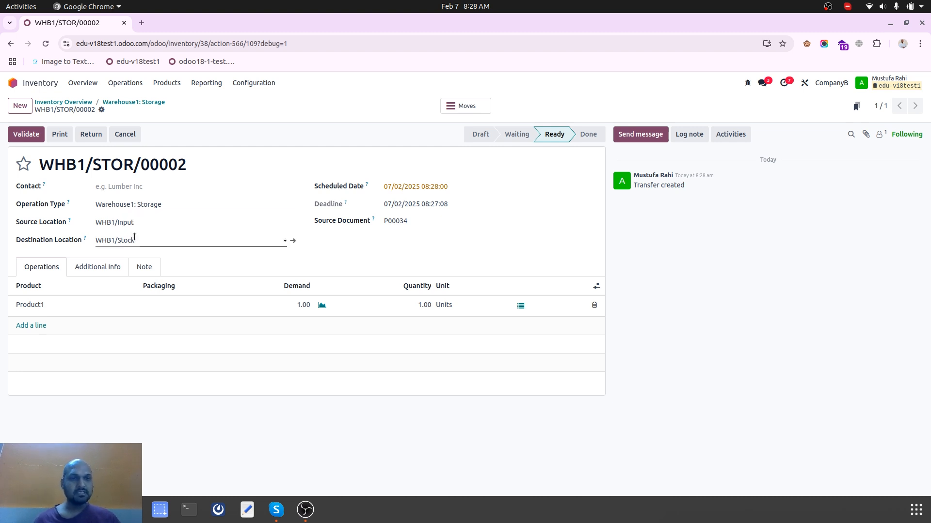
left_click(31, 135)
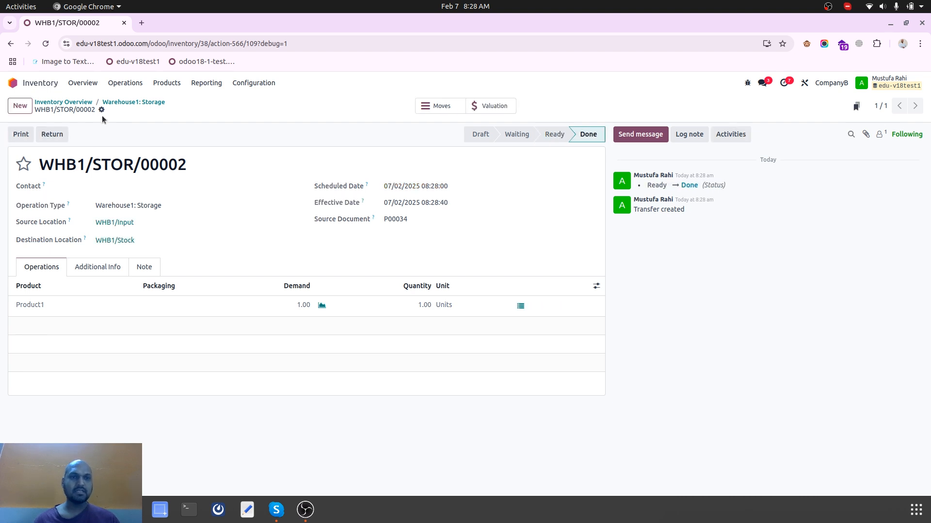
Open the Warehouse1 delivery order from WHB1/Input to WHB2/Stock, check its additional information, and validate it.
left_click(128, 104)
left_click(77, 103)
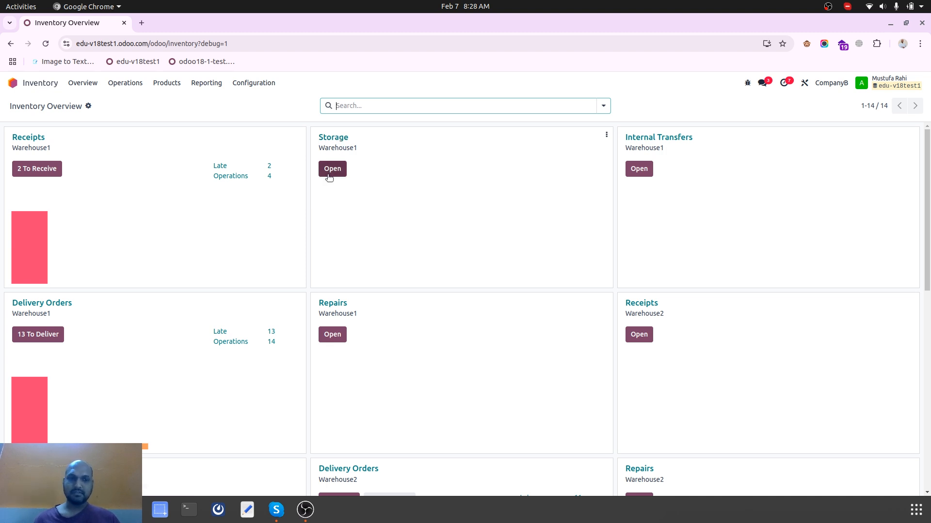
left_click(28, 339)
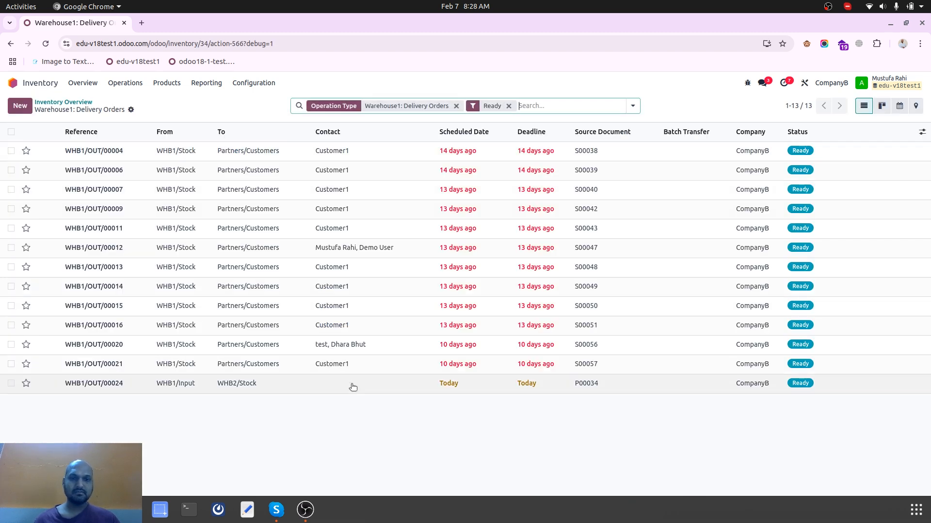
left_click(353, 386)
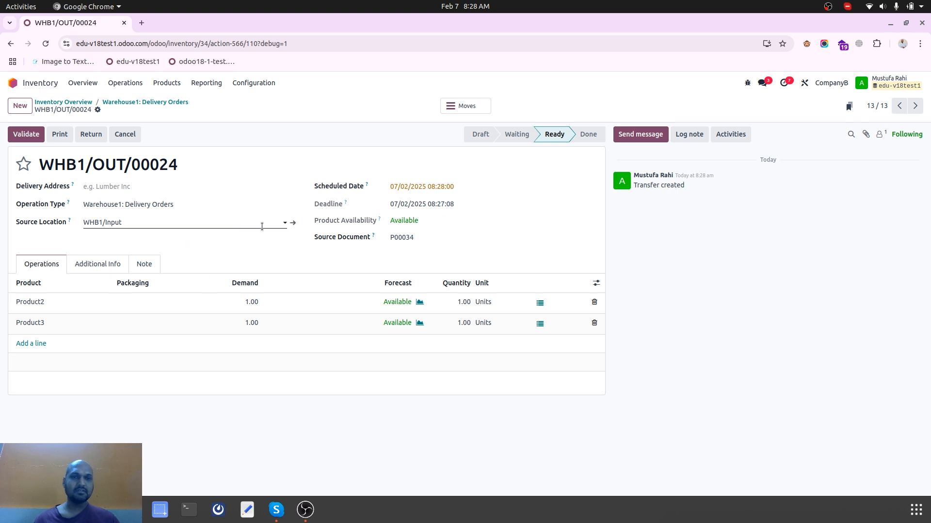
left_click(104, 267)
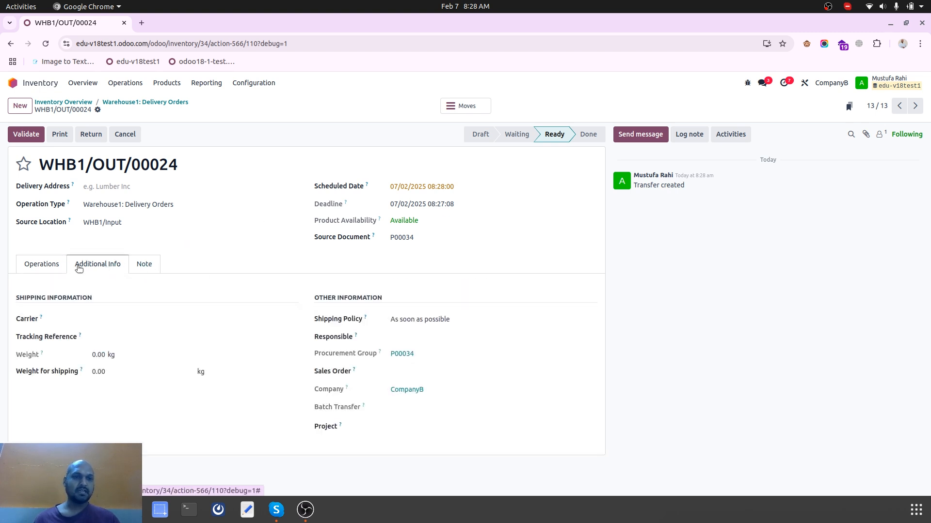
left_click(49, 268)
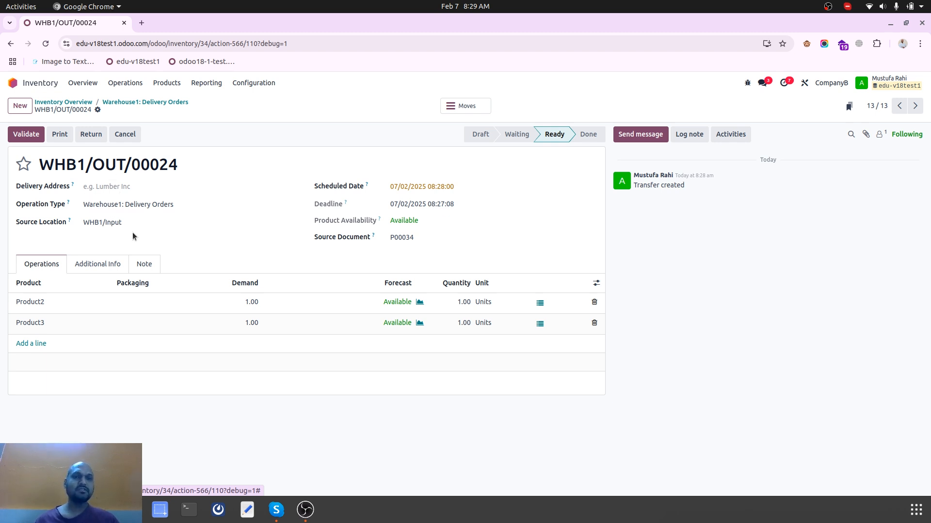
left_click(28, 133)
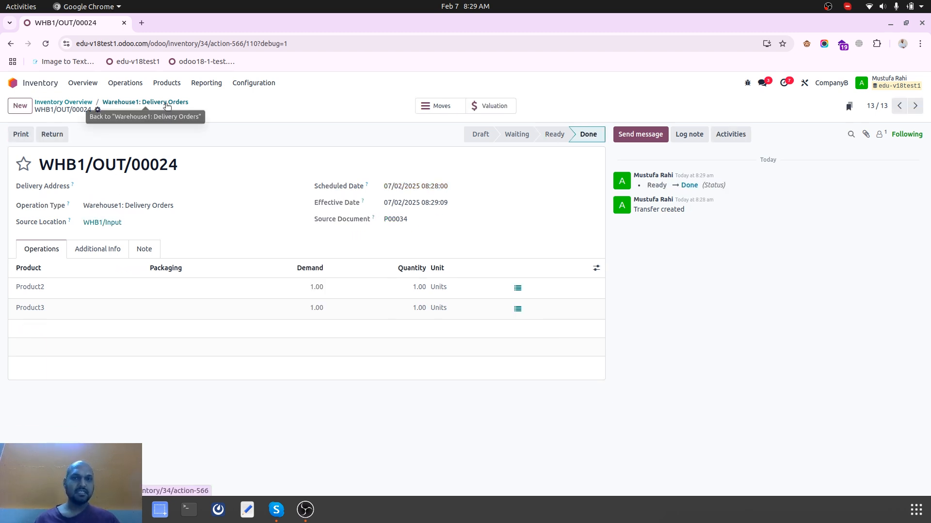
Return to the inventory overview and look through the operation types of all warehouses for pending transfers.
left_click(126, 103)
left_click(80, 102)
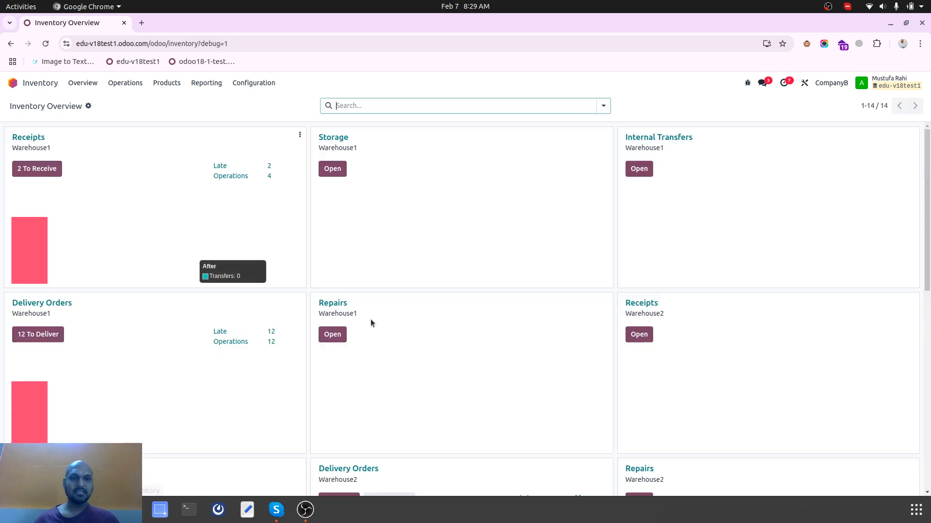
scroll(469, 363, "down", 2)
scroll(469, 364, "down", 1)
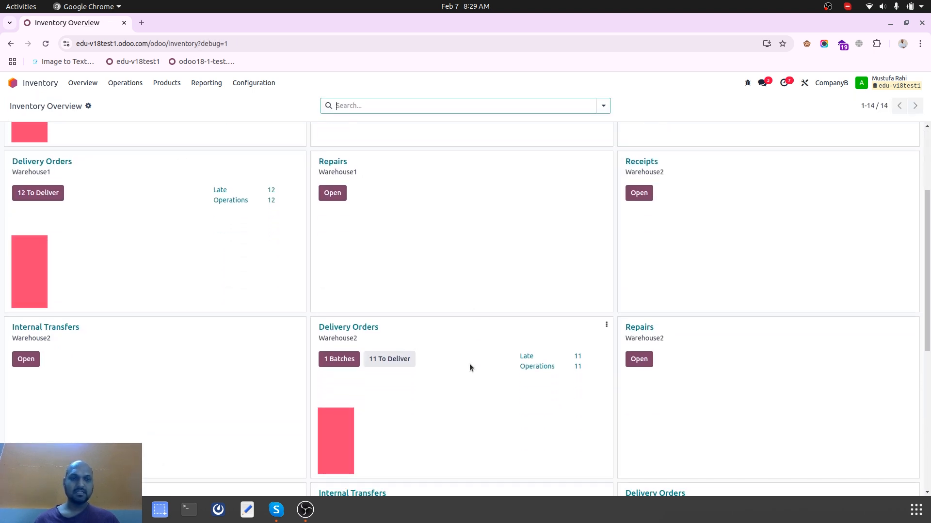
scroll(470, 364, "down", 2)
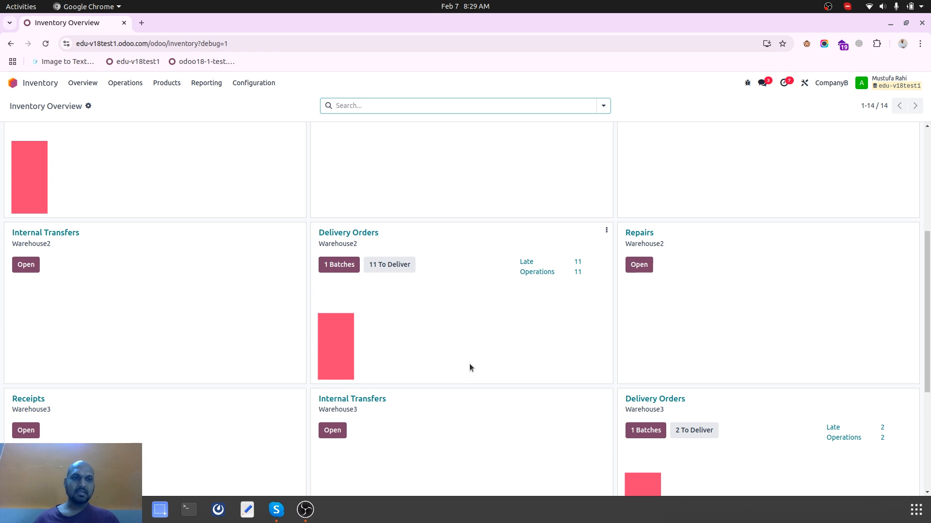
scroll(469, 365, "down", 2)
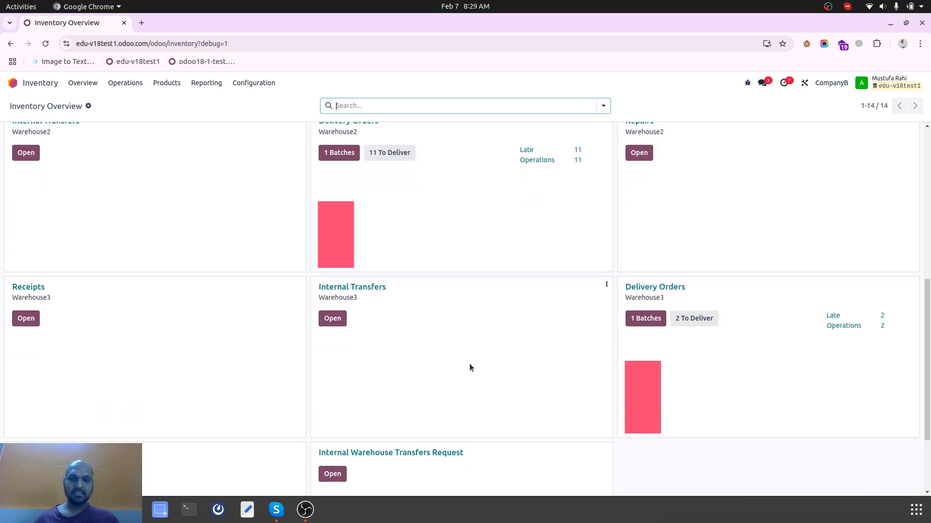
scroll(469, 364, "down", 2)
scroll(469, 363, "up", 8)
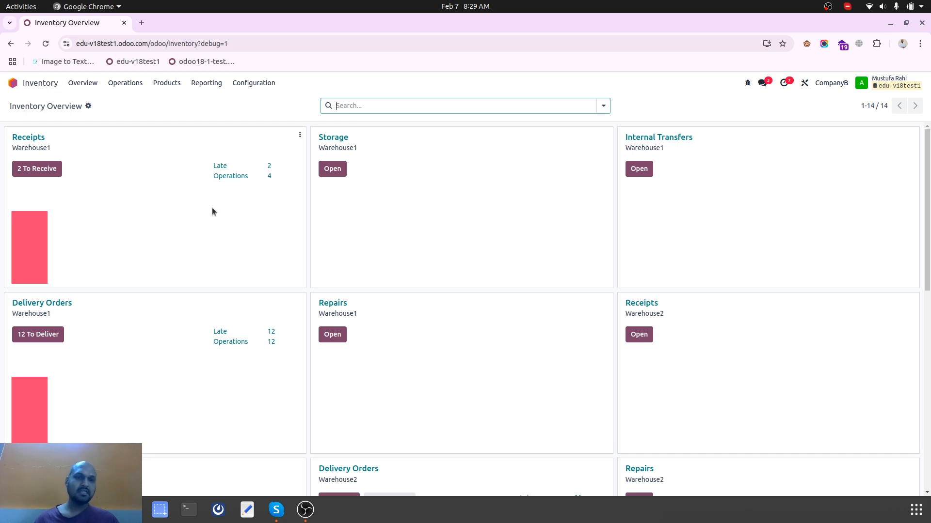
Check Product2's on-hand quantities by location, view the WHB2/Stock move history, and open the latest transfer.
left_click(170, 87)
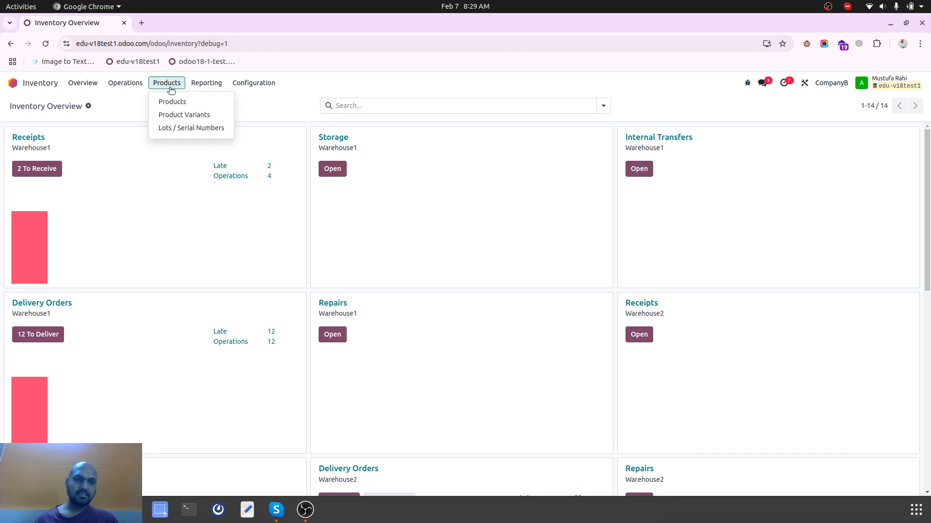
left_click(176, 103)
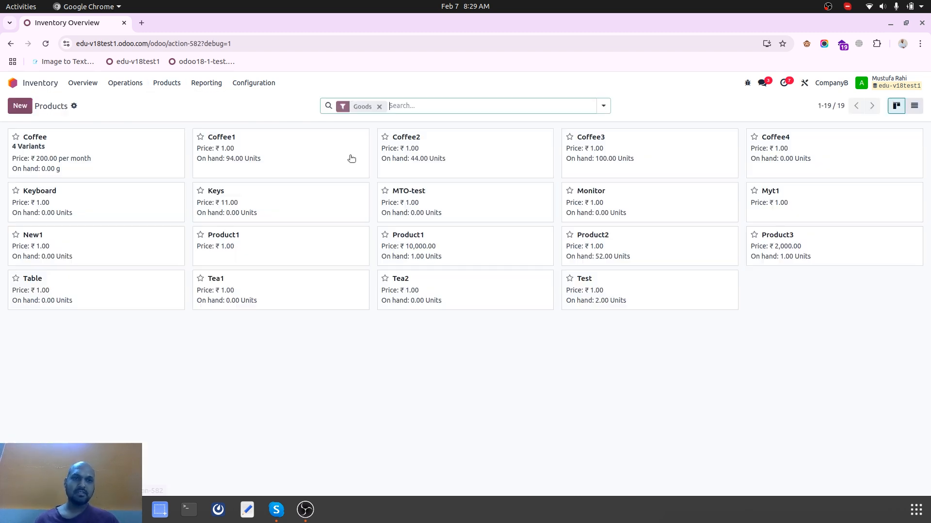
left_click(629, 249)
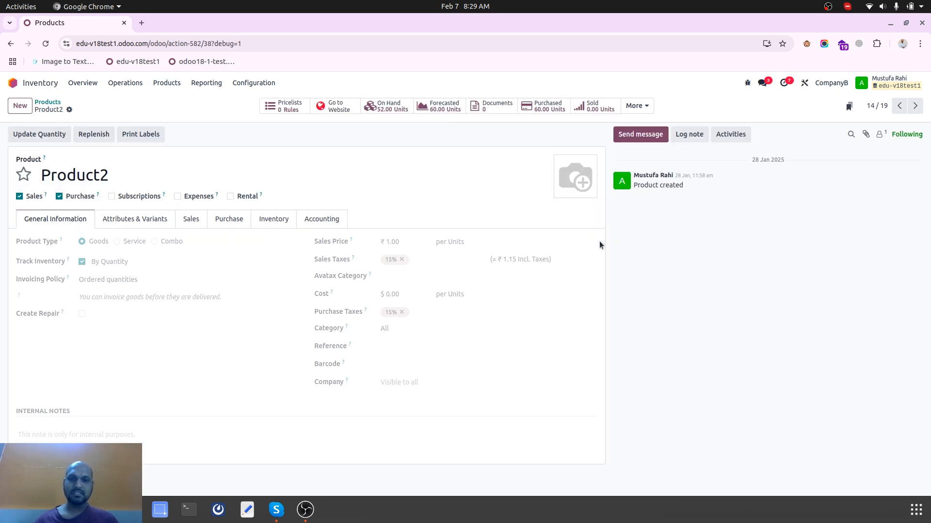
left_click(384, 107)
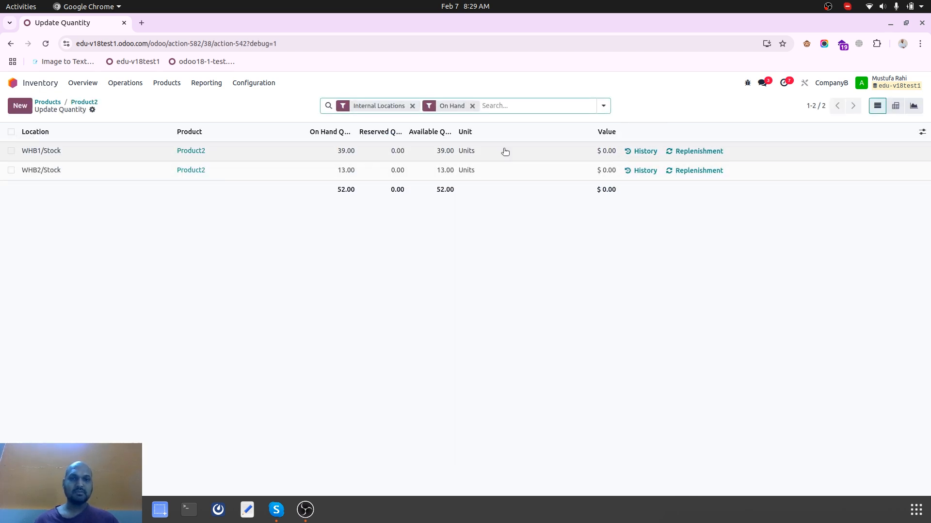
left_click(655, 171)
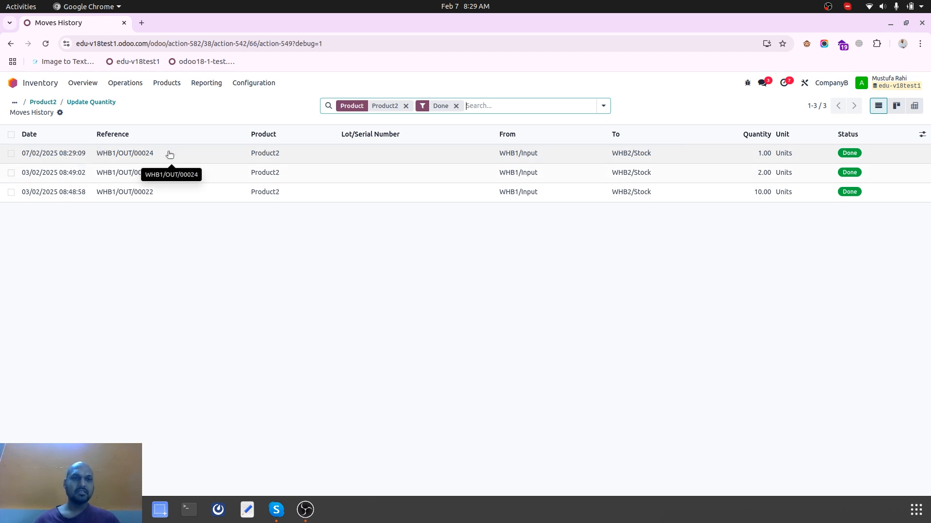
left_click(330, 158)
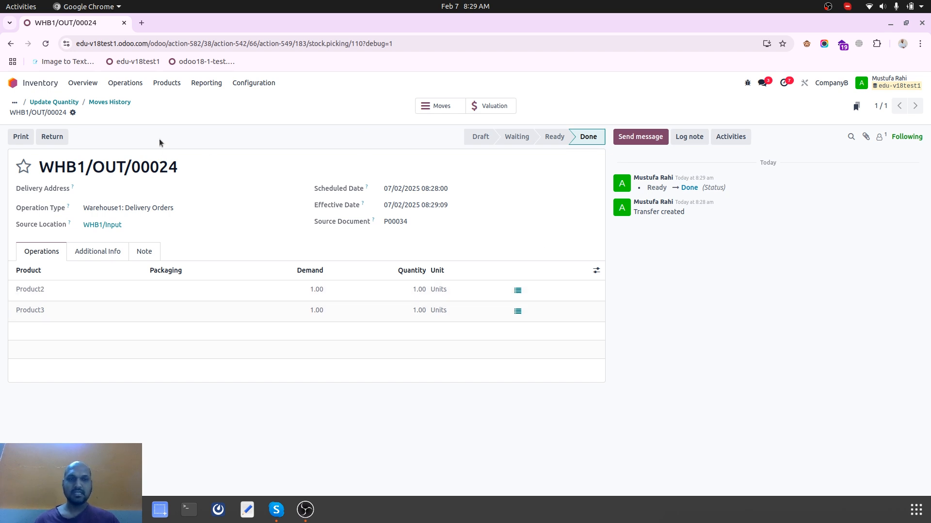
Leave the transfer and open the stock rule of the Inter Warehouse Transfers to WHB2 route to review its action and locations.
left_click(72, 104)
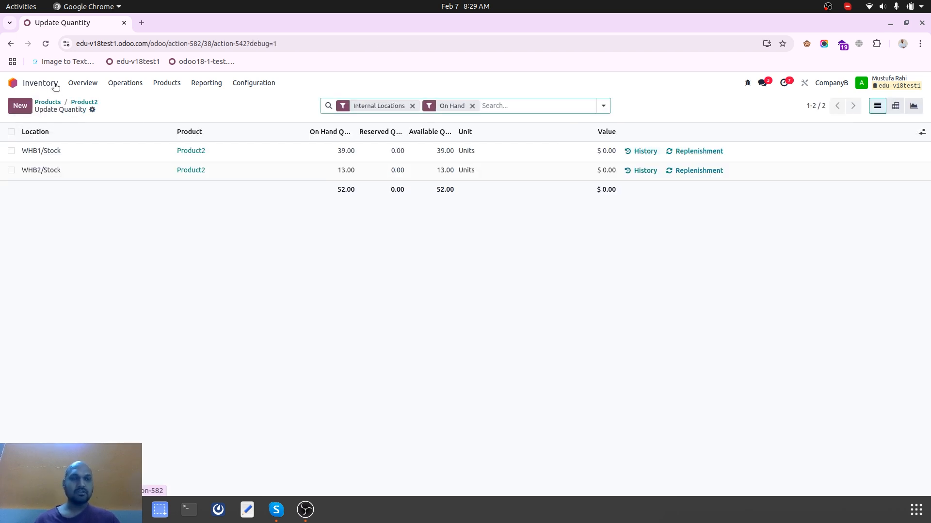
left_click(48, 101)
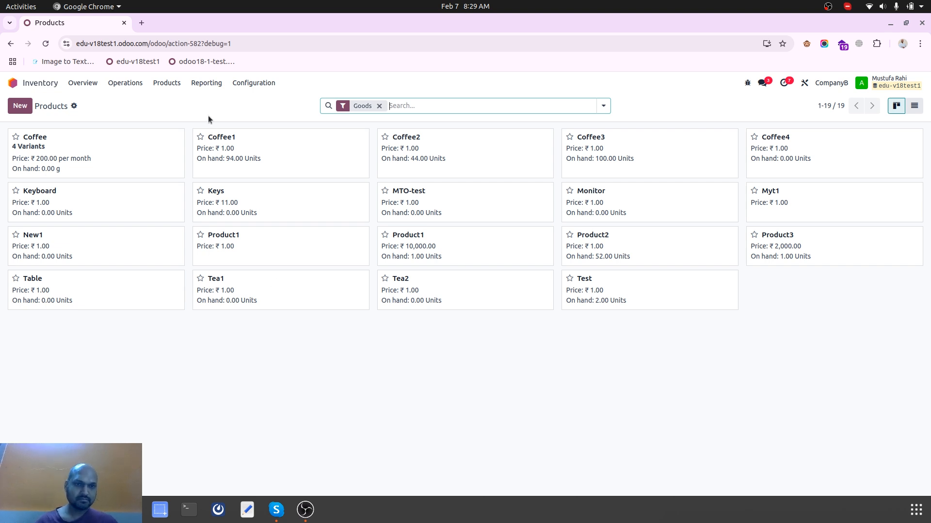
left_click(254, 85)
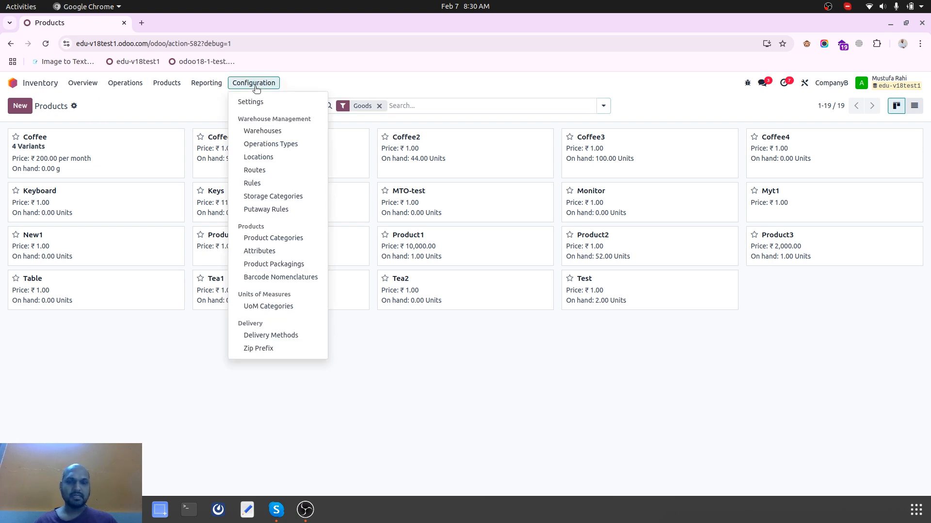
left_click(275, 184)
scroll(264, 317, "down", 3)
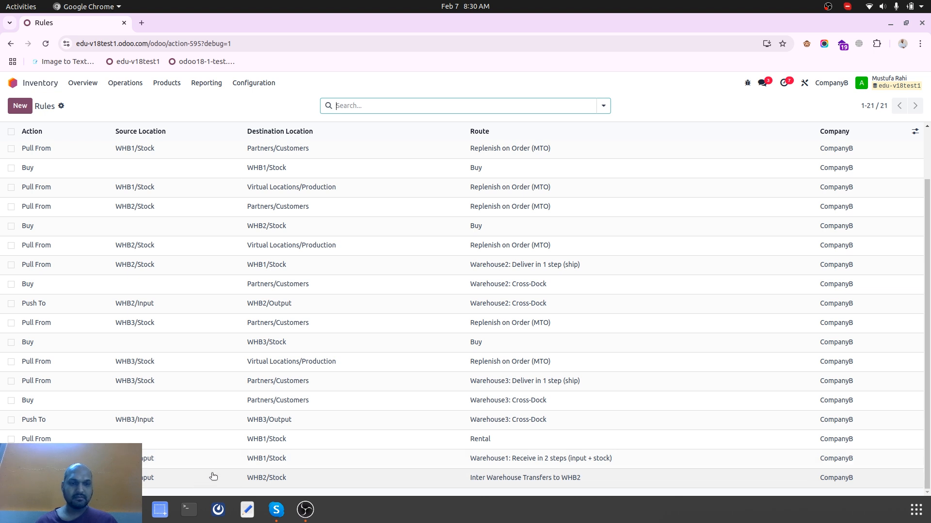
left_click(152, 480)
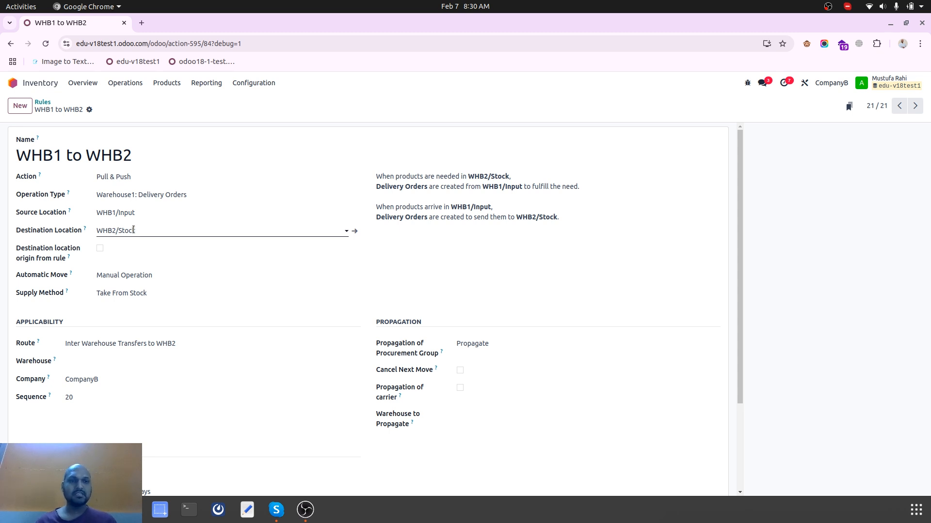
Go from the rule to the warehouse routes and open Inter Warehouse Transfers to WHB2 to review its applicability and rules.
left_click(43, 102)
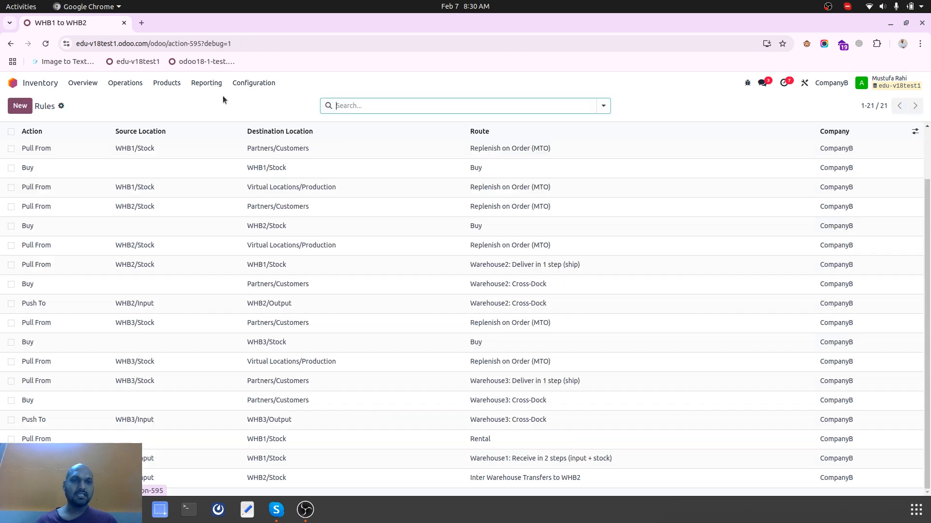
left_click(254, 82)
left_click(275, 171)
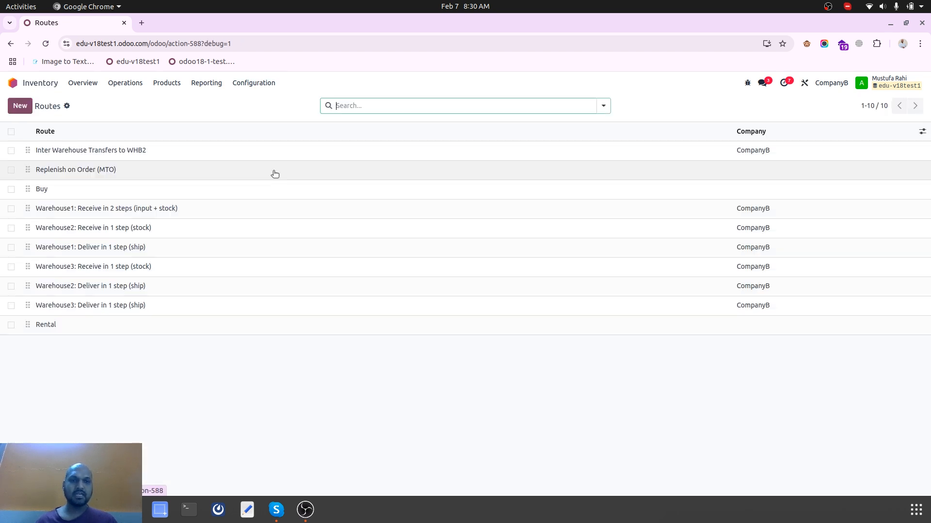
left_click(174, 154)
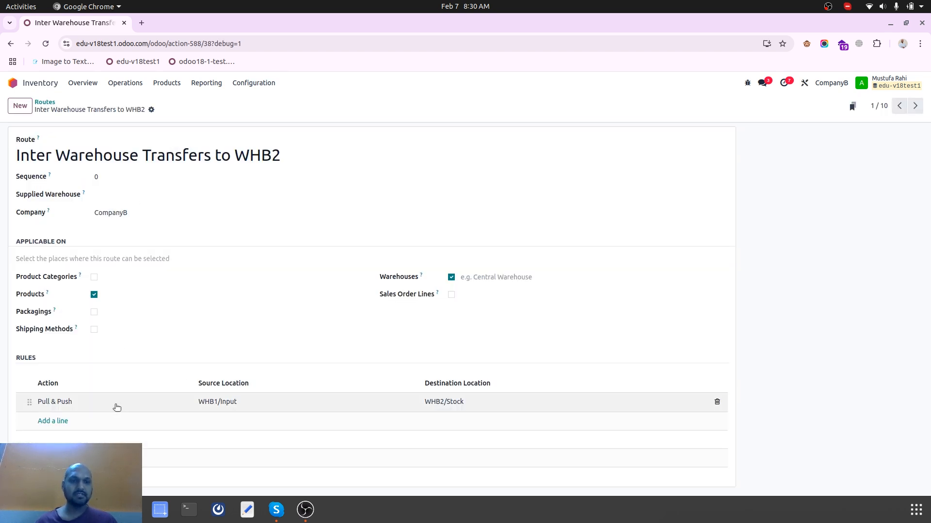